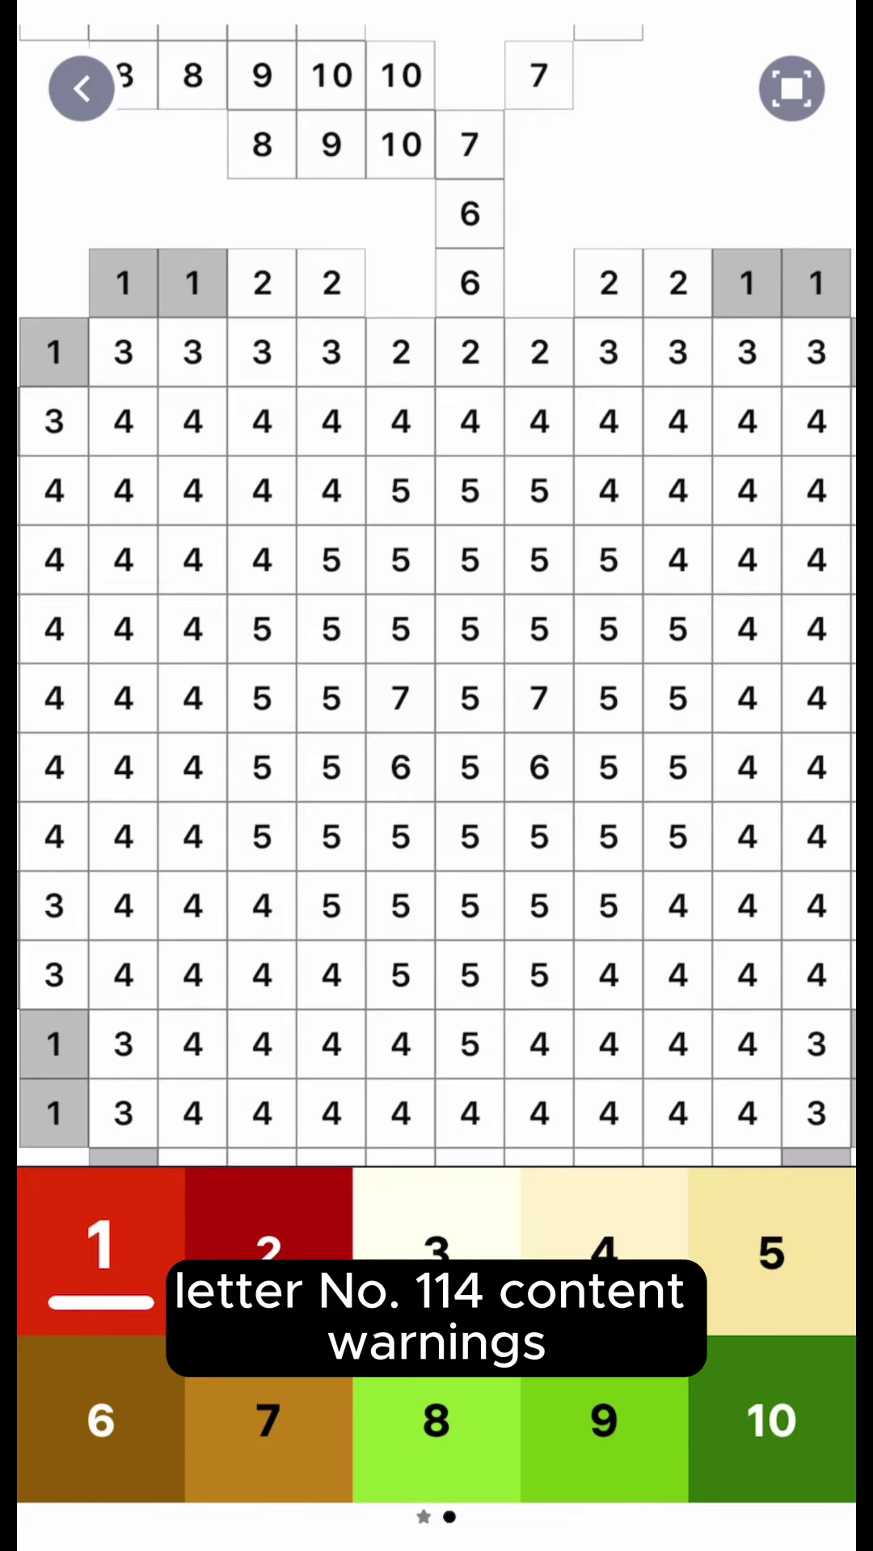
Step: Paint the stem and both seeds' number 7 cells brown
{"action": "left_click", "coordinate": [269, 1421]}
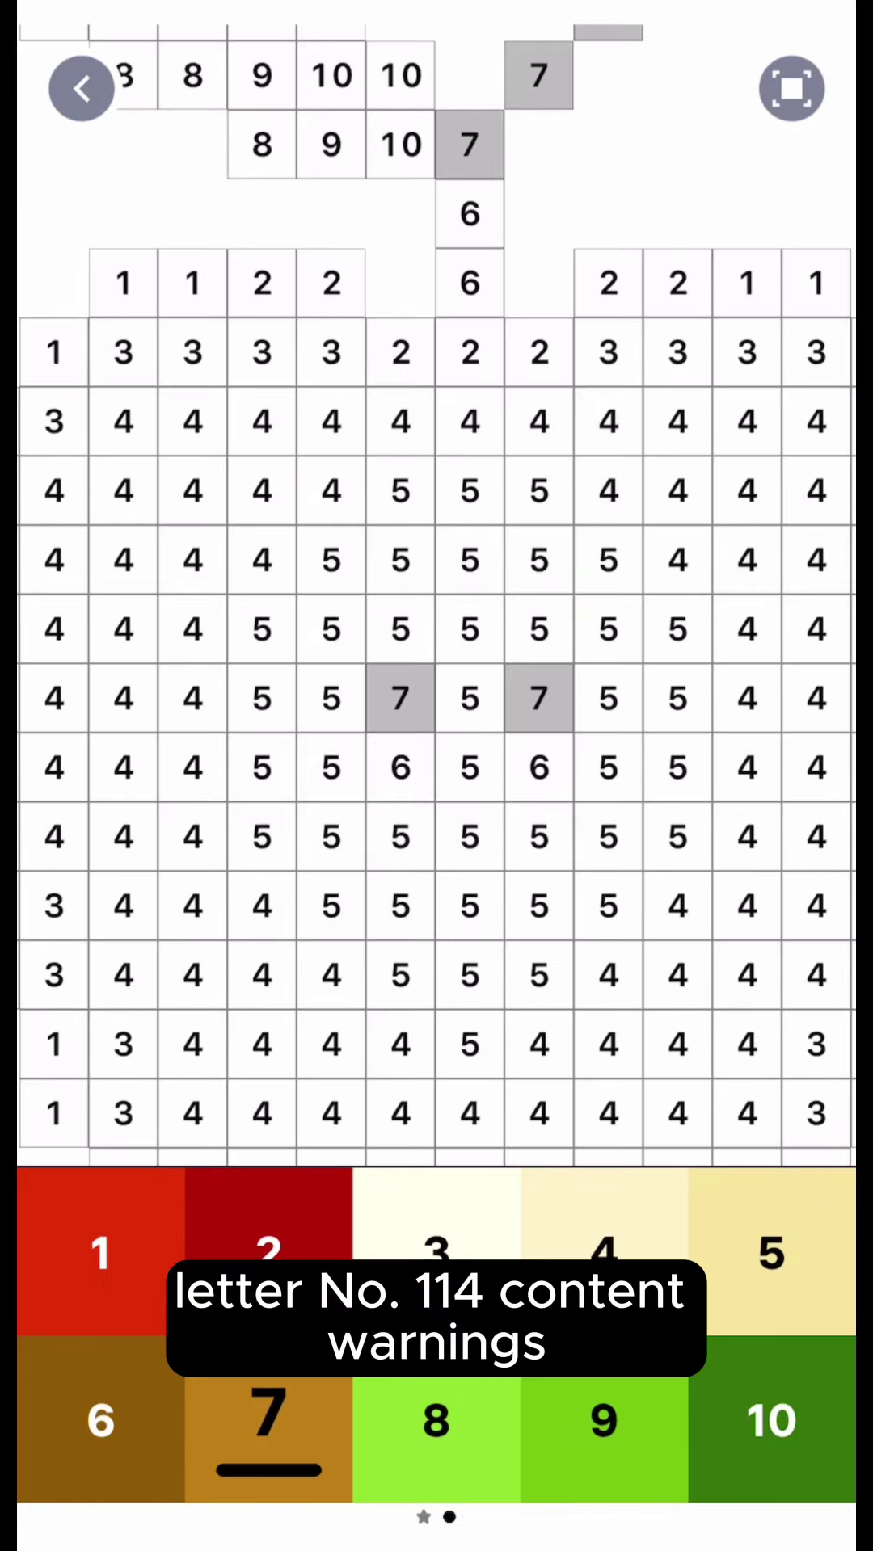
{"action": "left_click", "coordinate": [539, 699]}
{"action": "left_click", "coordinate": [401, 699]}
{"action": "left_click_drag", "start_coordinate": [486, 485], "coordinate": [432, 867]}
{"action": "left_click", "coordinate": [553, 382]}
{"action": "left_click", "coordinate": [485, 454]}
{"action": "left_click", "coordinate": [415, 526]}
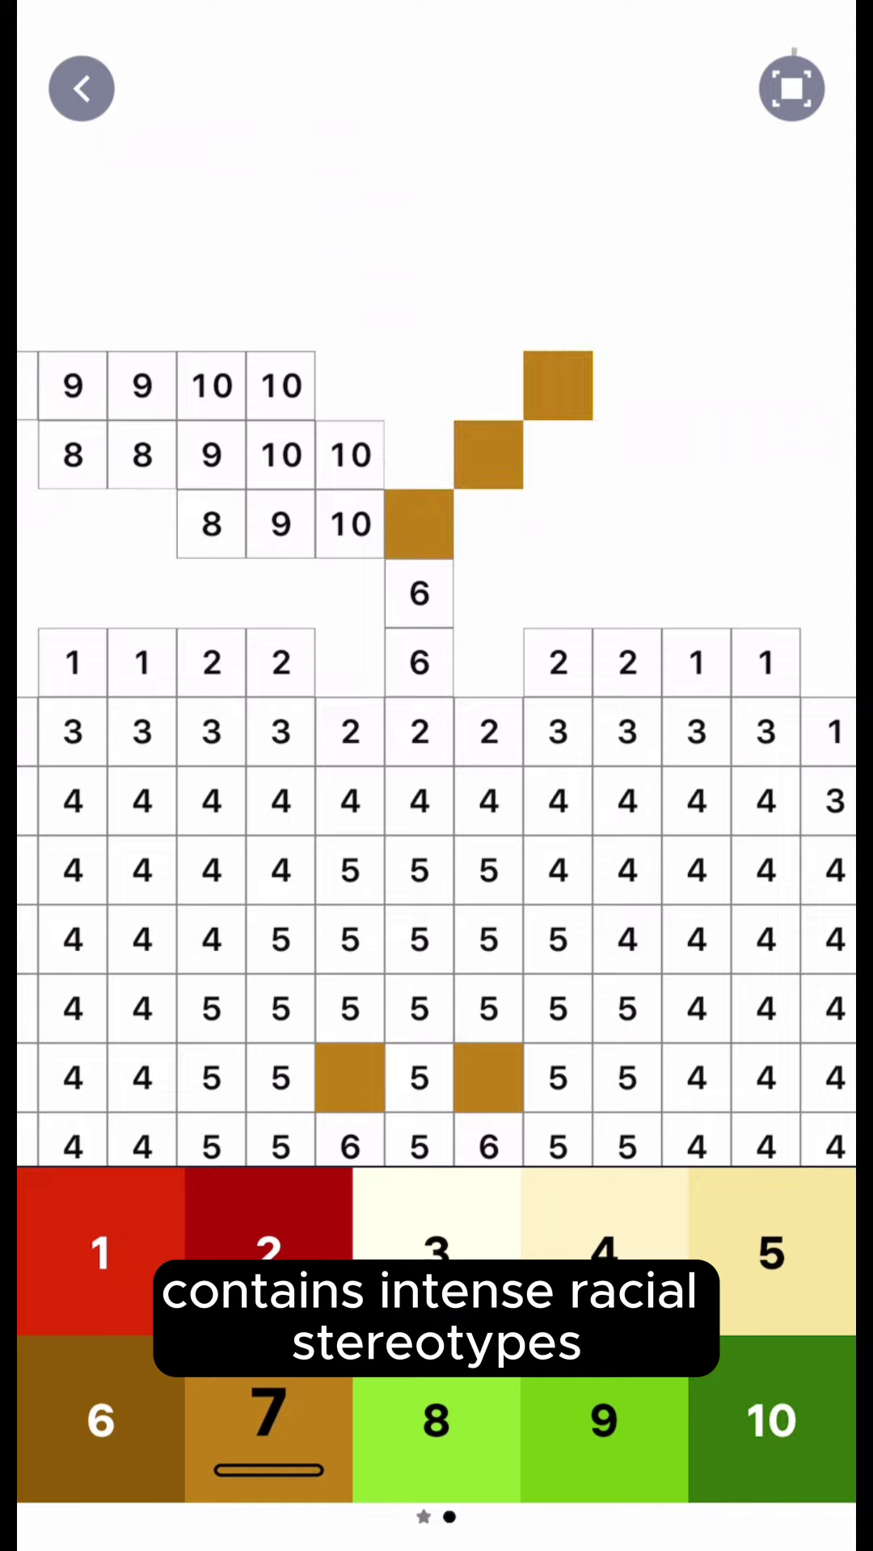
Step: Paint the top-left and left-edge number 1 outline cells red
{"action": "left_click_drag", "start_coordinate": [438, 728], "coordinate": [585, 703]}
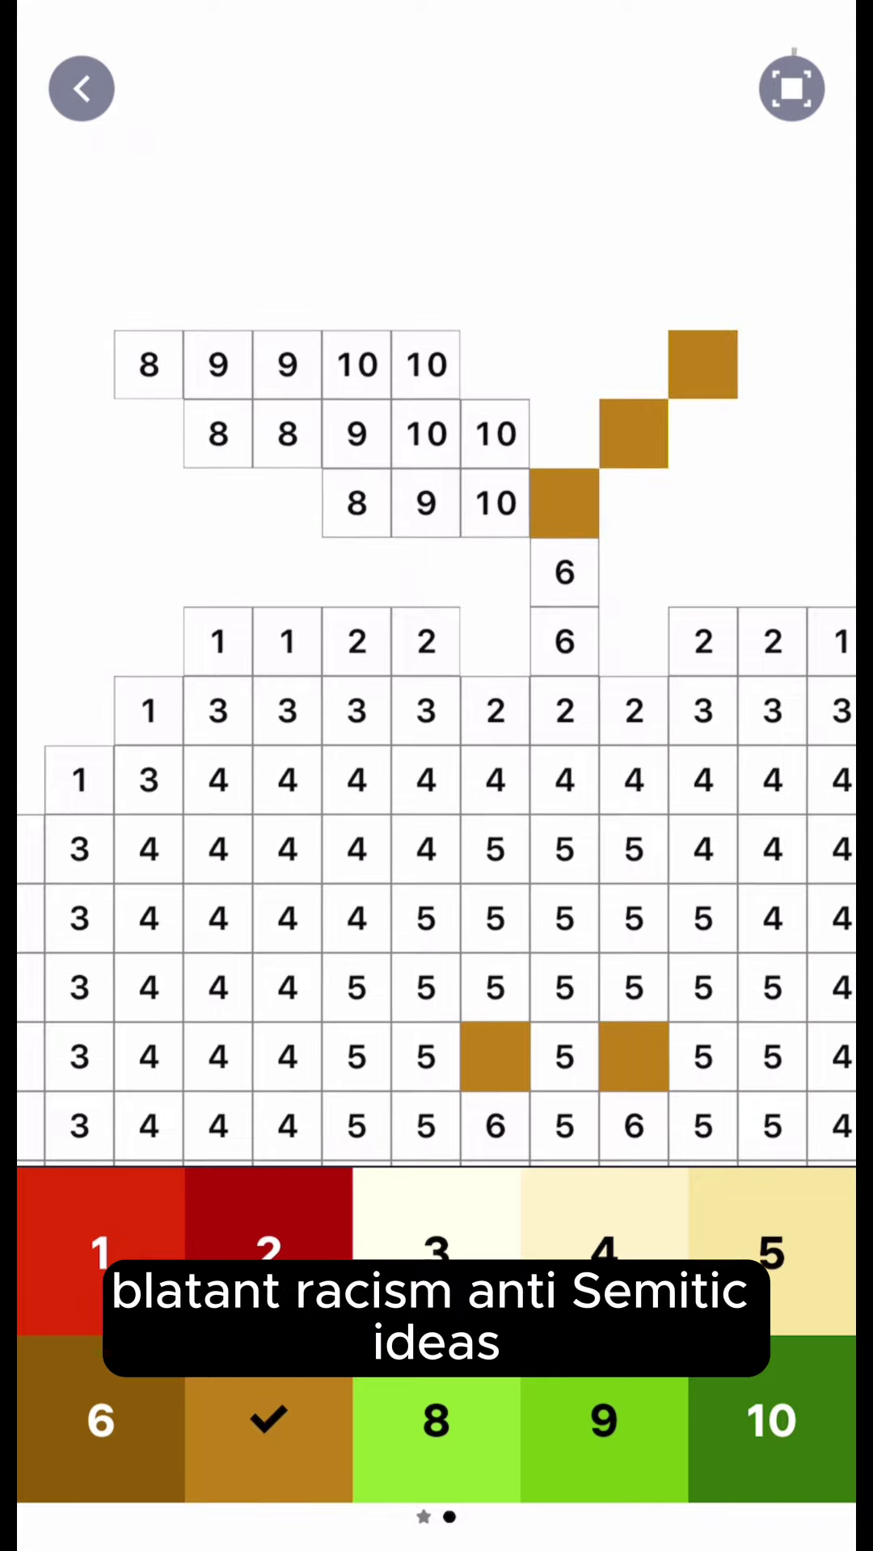
{"action": "left_click", "coordinate": [101, 1249]}
{"action": "left_click", "coordinate": [288, 642]}
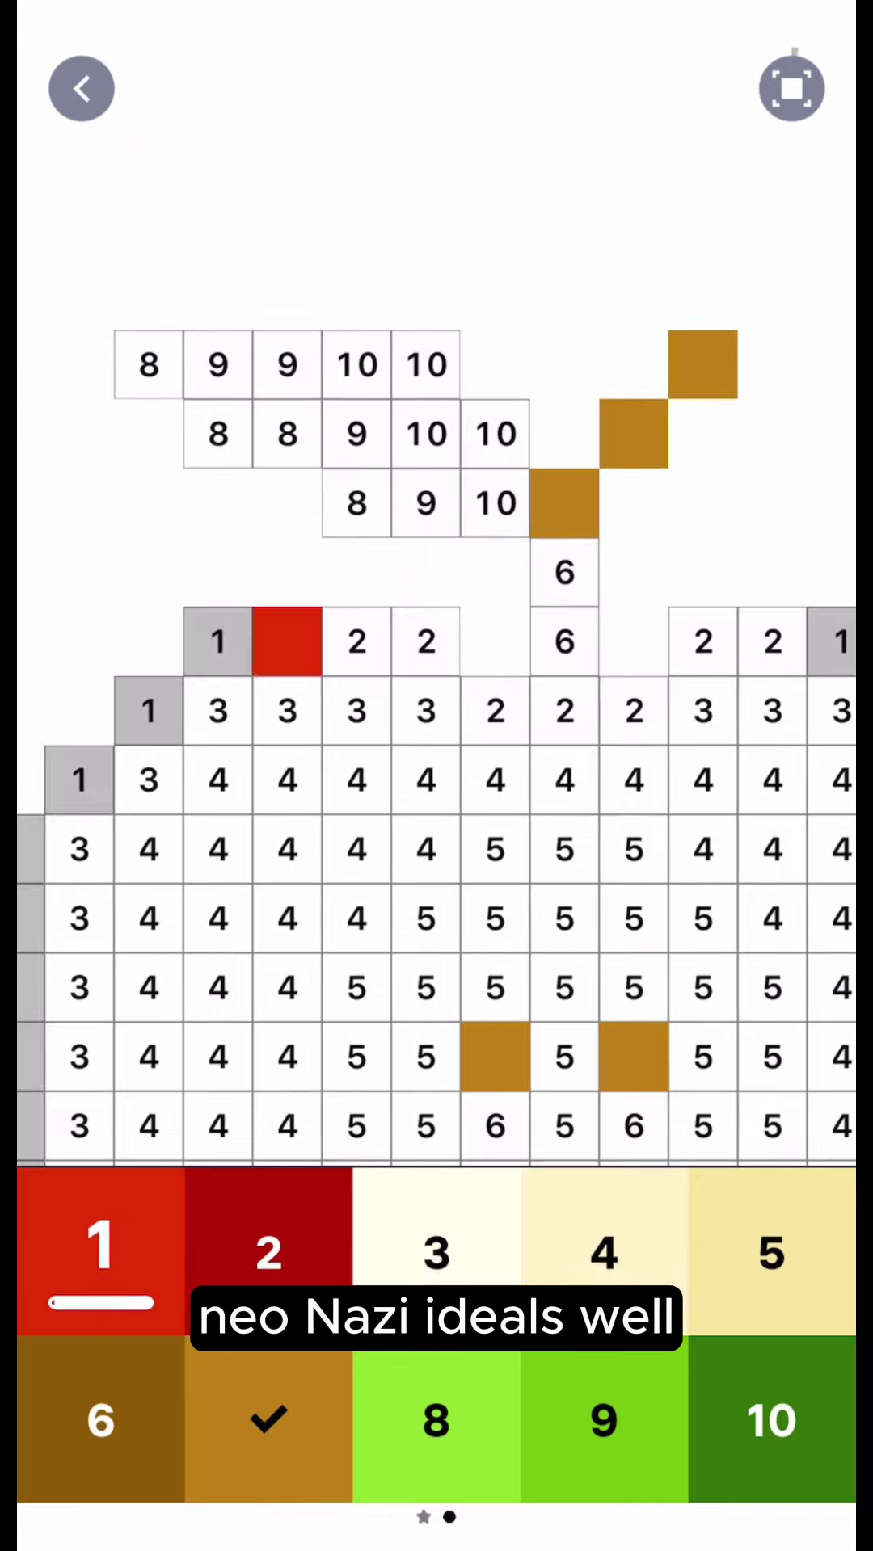
{"action": "left_click", "coordinate": [218, 641]}
{"action": "left_click", "coordinate": [148, 711]}
{"action": "left_click_drag", "start_coordinate": [485, 727], "coordinate": [647, 479]}
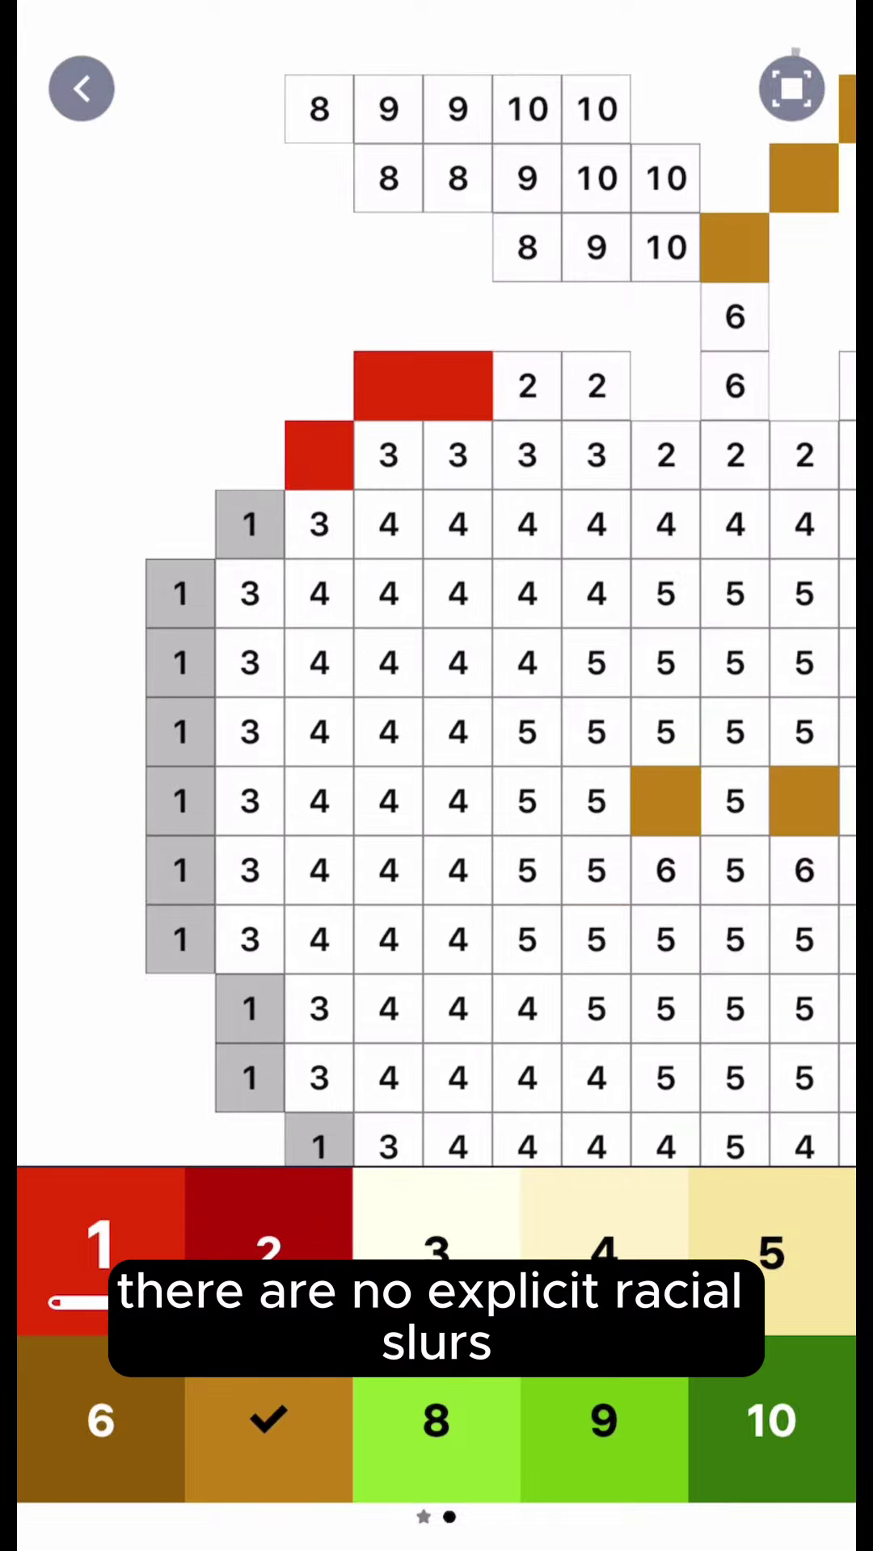
{"action": "mouse_move", "coordinate": [250, 525]}
{"action": "left_mouse_down"}
{"action": "mouse_move", "coordinate": [180, 594]}
{"action": "mouse_move", "coordinate": [180, 939]}
{"action": "left_mouse_up"}
Step: Finish the red outline along the bottom-left, right edge and top-right
{"action": "left_click_drag", "start_coordinate": [251, 1009], "coordinate": [318, 1146]}
{"action": "left_click_drag", "start_coordinate": [485, 848], "coordinate": [476, 507]}
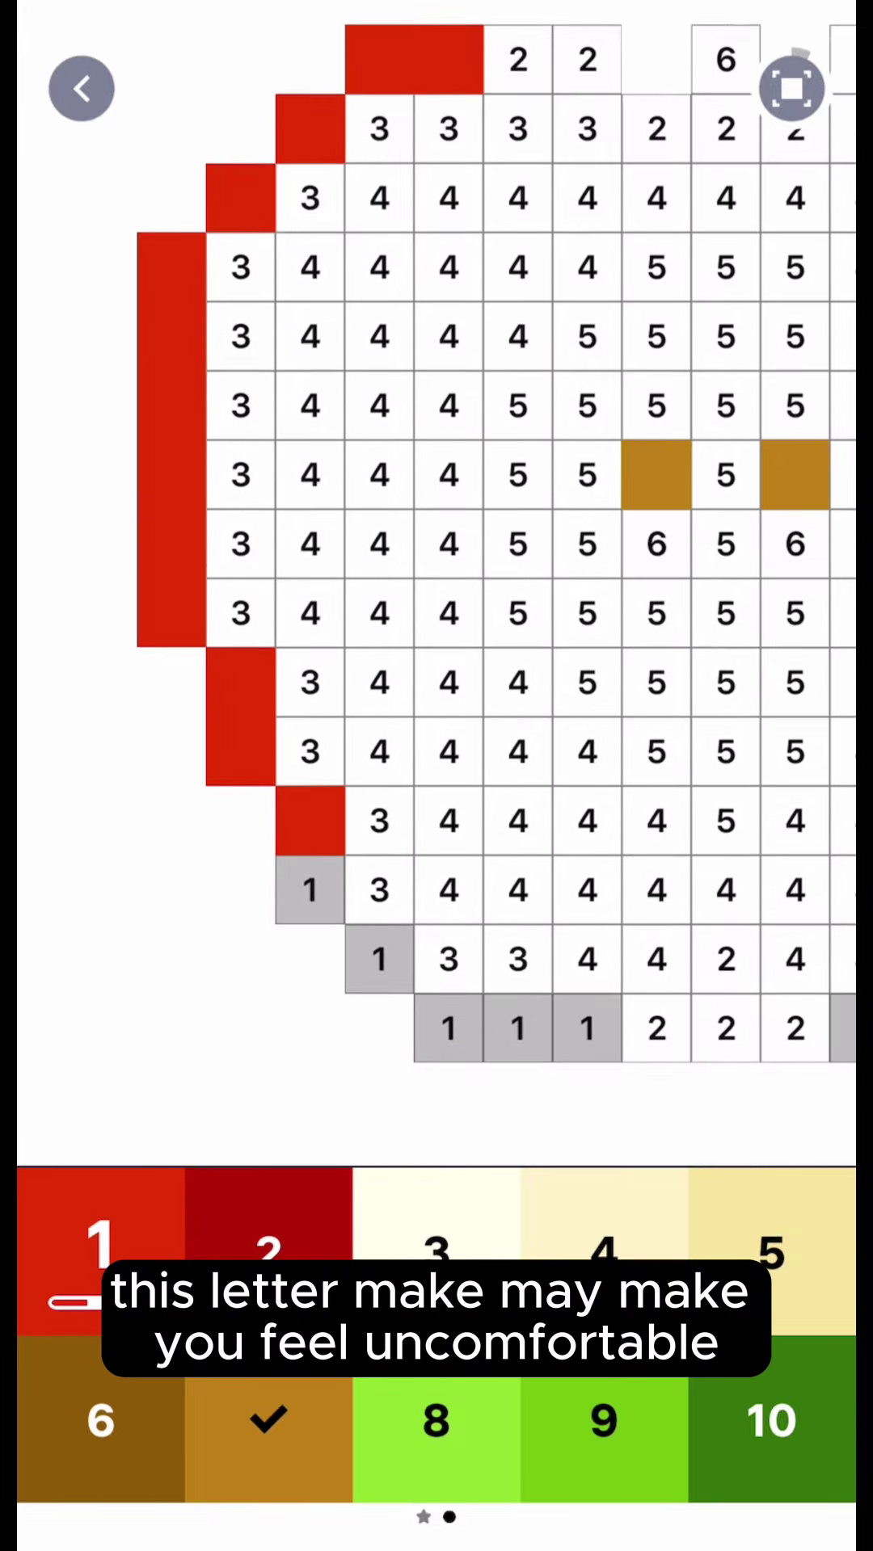
{"action": "left_click_drag", "start_coordinate": [310, 875], "coordinate": [587, 1013]}
{"action": "mouse_move", "coordinate": [606, 607]}
{"action": "left_mouse_down"}
{"action": "mouse_move", "coordinate": [206, 655]}
{"action": "mouse_move", "coordinate": [100, 569]}
{"action": "left_mouse_up"}
{"action": "mouse_move", "coordinate": [364, 977]}
{"action": "left_mouse_down"}
{"action": "mouse_move", "coordinate": [637, 801]}
{"action": "mouse_move", "coordinate": [774, 423]}
{"action": "mouse_move", "coordinate": [774, 285]}
{"action": "left_mouse_up"}
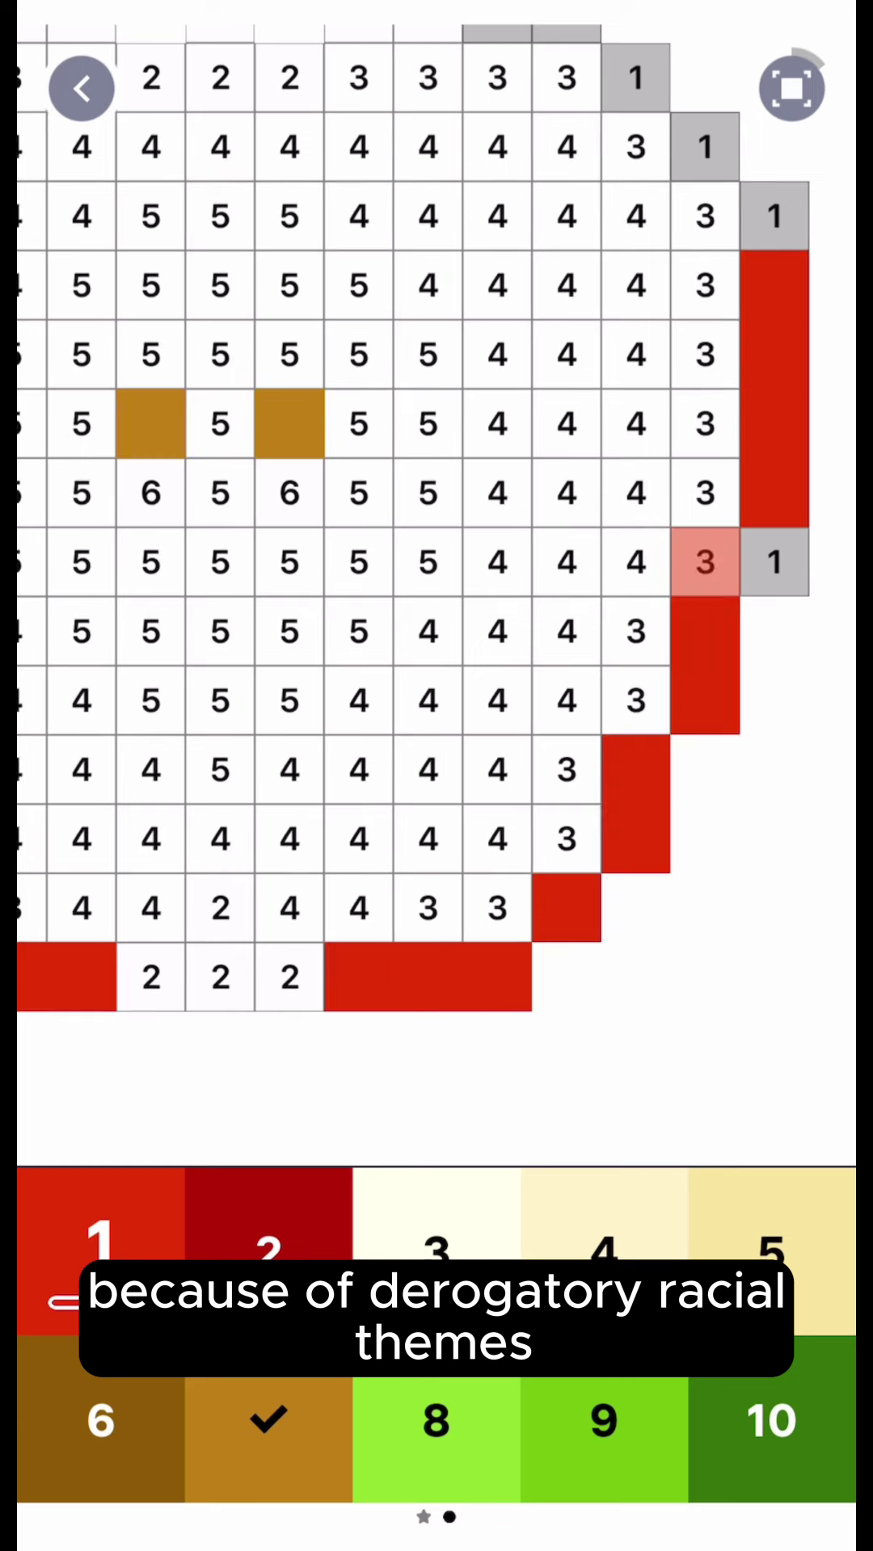
{"action": "left_click_drag", "start_coordinate": [485, 606], "coordinate": [439, 867]}
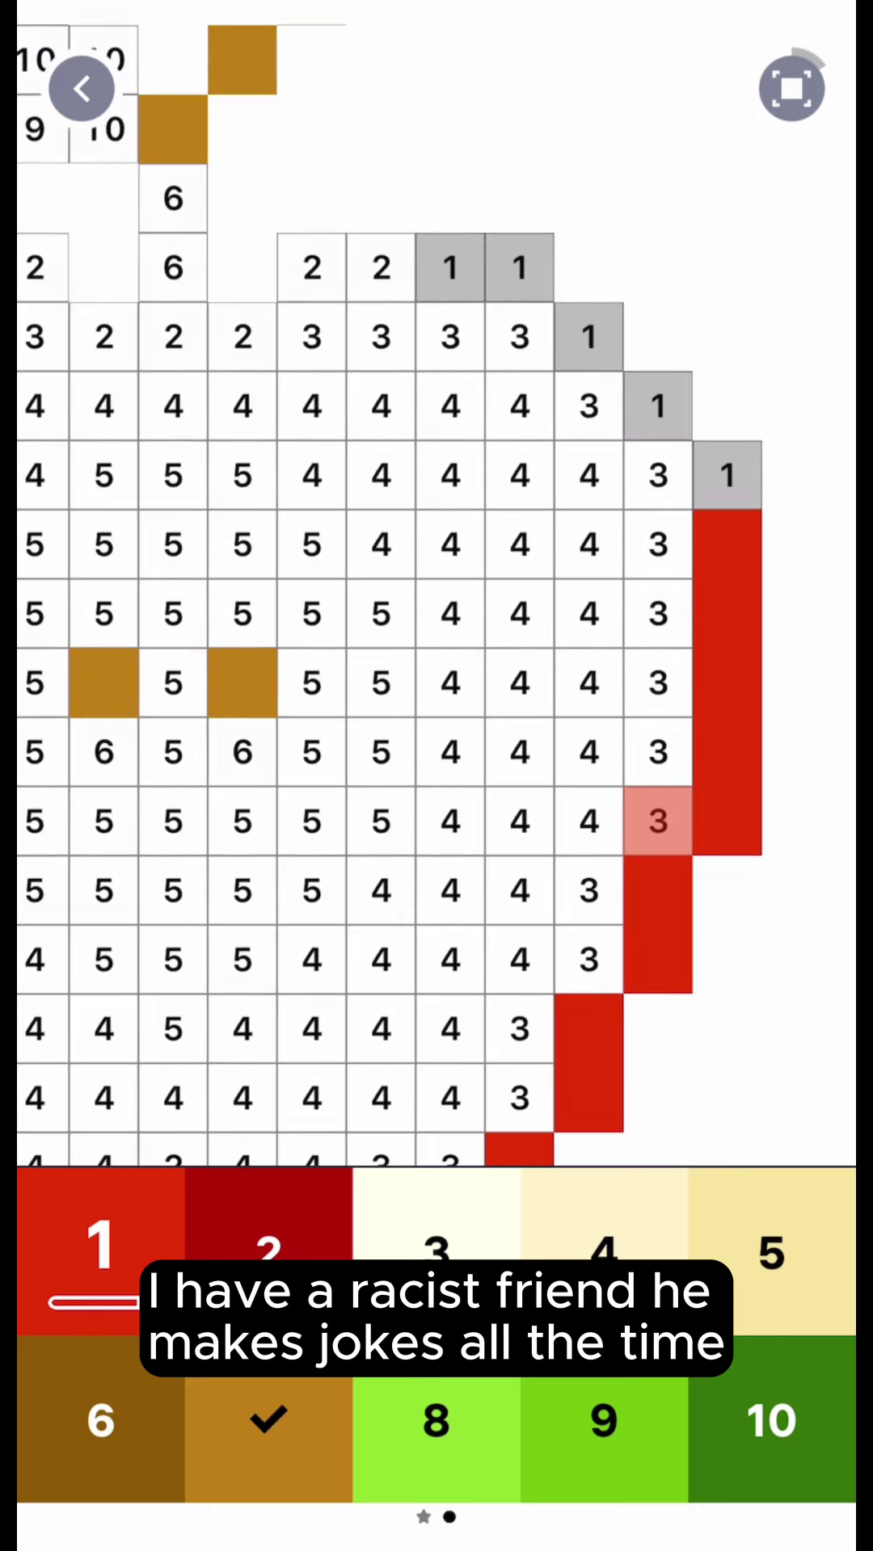
{"action": "mouse_move", "coordinate": [449, 266]}
{"action": "left_mouse_down"}
{"action": "mouse_move", "coordinate": [657, 406]}
{"action": "mouse_move", "coordinate": [727, 474]}
{"action": "left_mouse_up"}
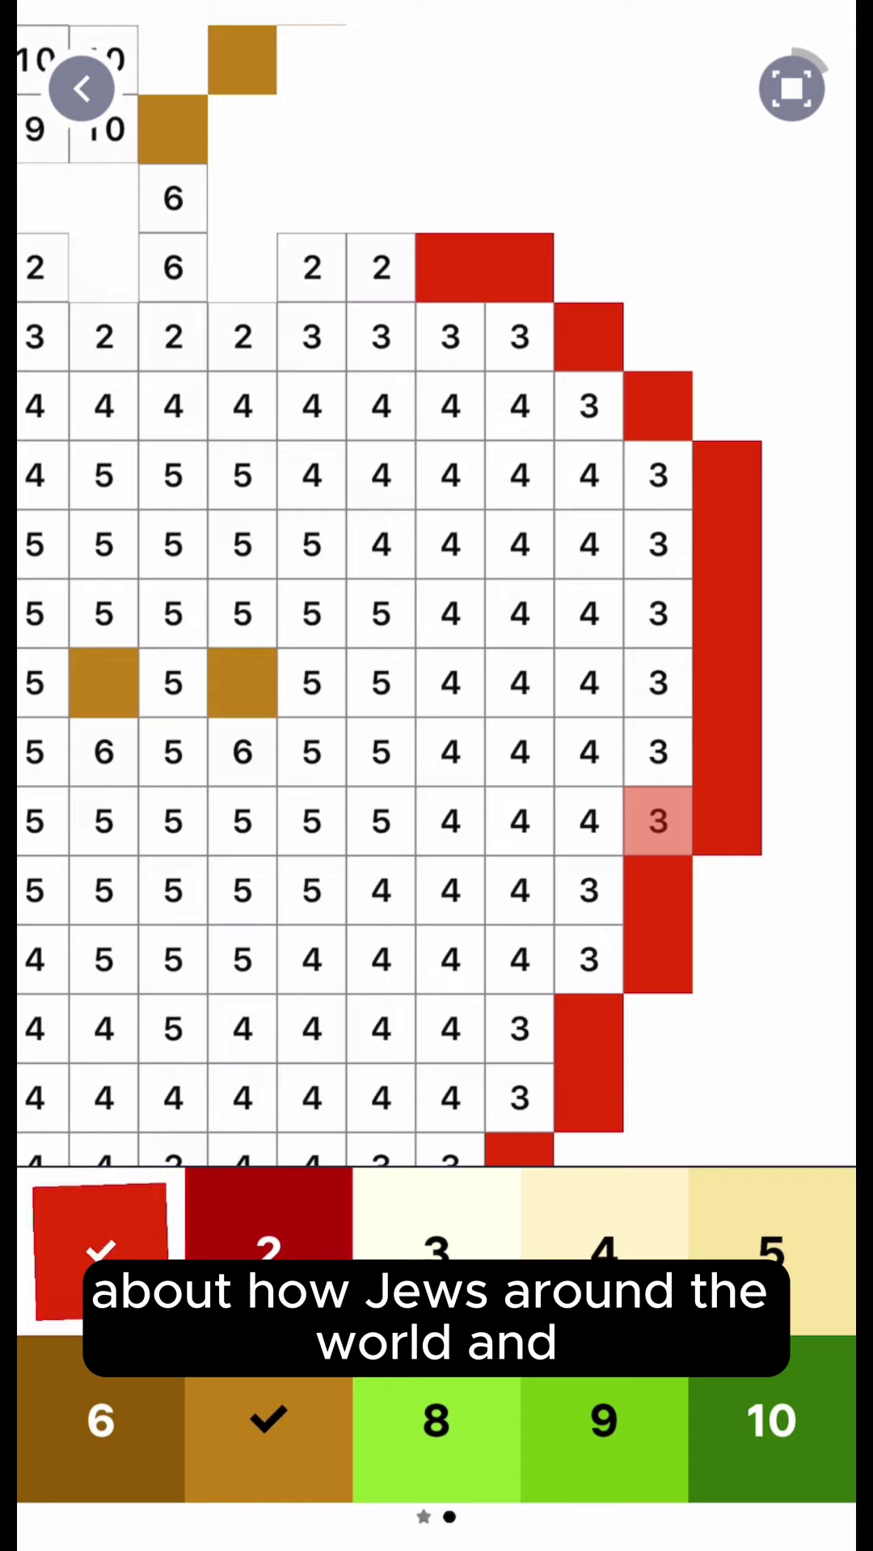
Step: Fill the top and bottom number 2 cells dark red
{"action": "left_click", "coordinate": [268, 1248]}
{"action": "left_click_drag", "start_coordinate": [363, 606], "coordinate": [627, 636]}
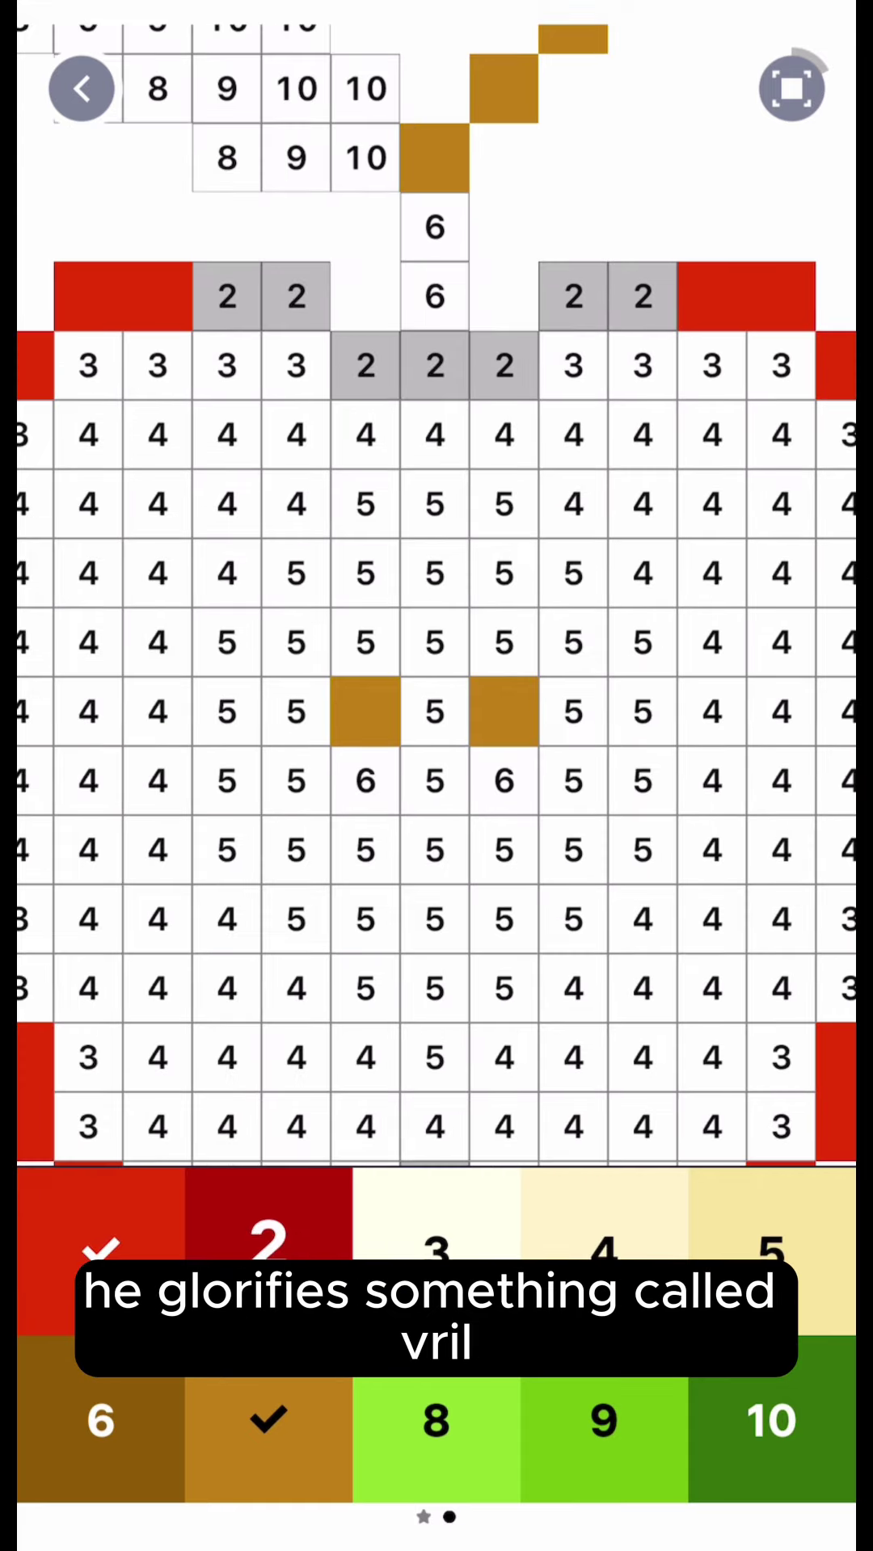
{"action": "left_click_drag", "start_coordinate": [227, 297], "coordinate": [572, 298]}
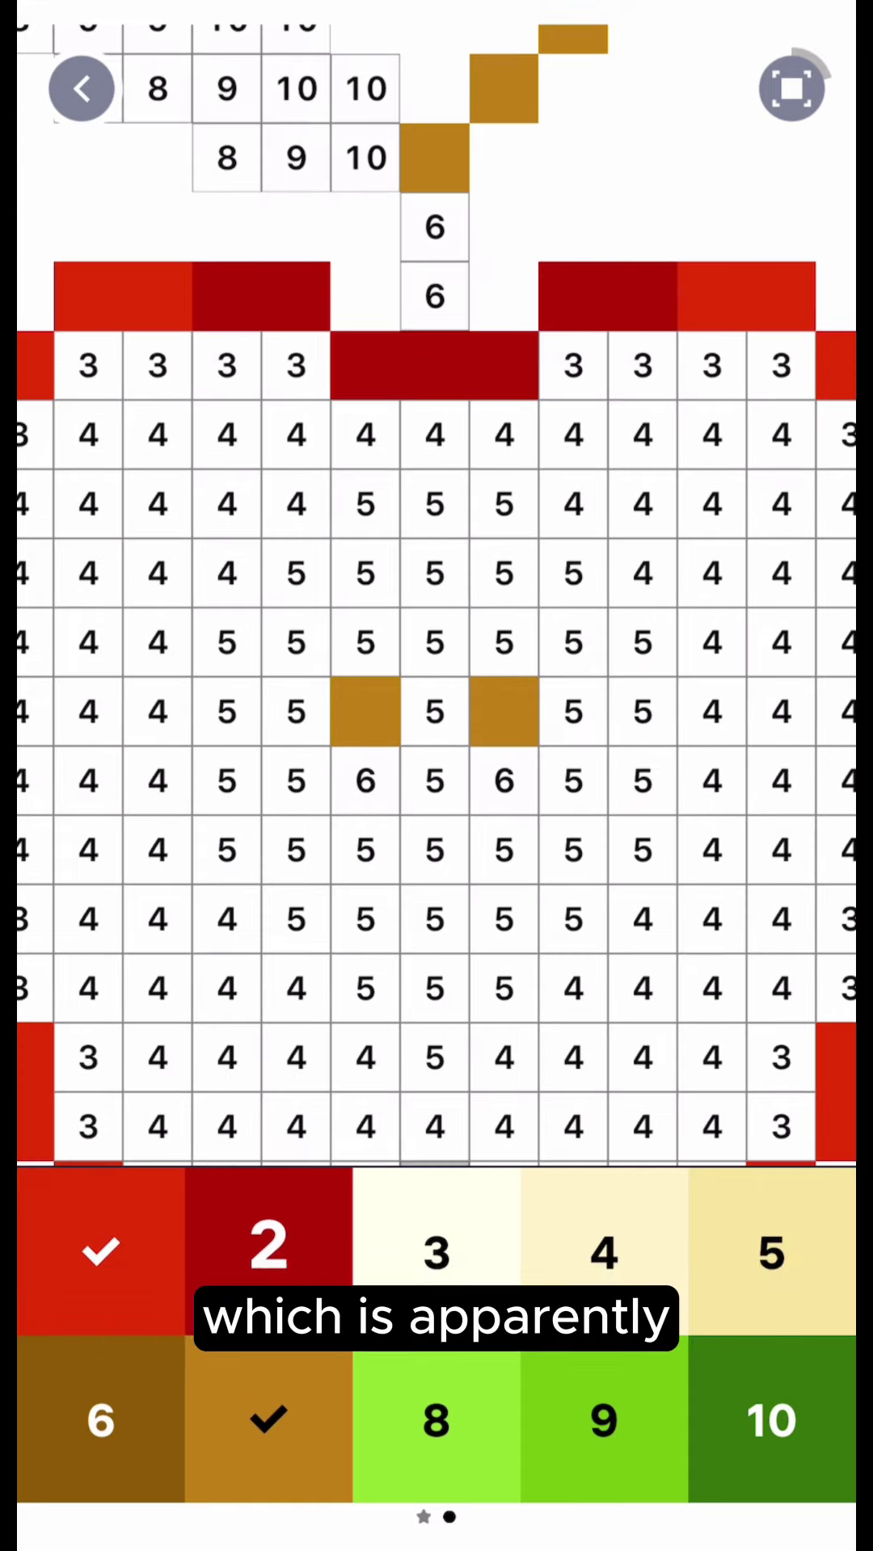
{"action": "left_click_drag", "start_coordinate": [437, 849], "coordinate": [454, 358]}
{"action": "left_click_drag", "start_coordinate": [382, 773], "coordinate": [519, 774]}
{"action": "left_click", "coordinate": [450, 704]}
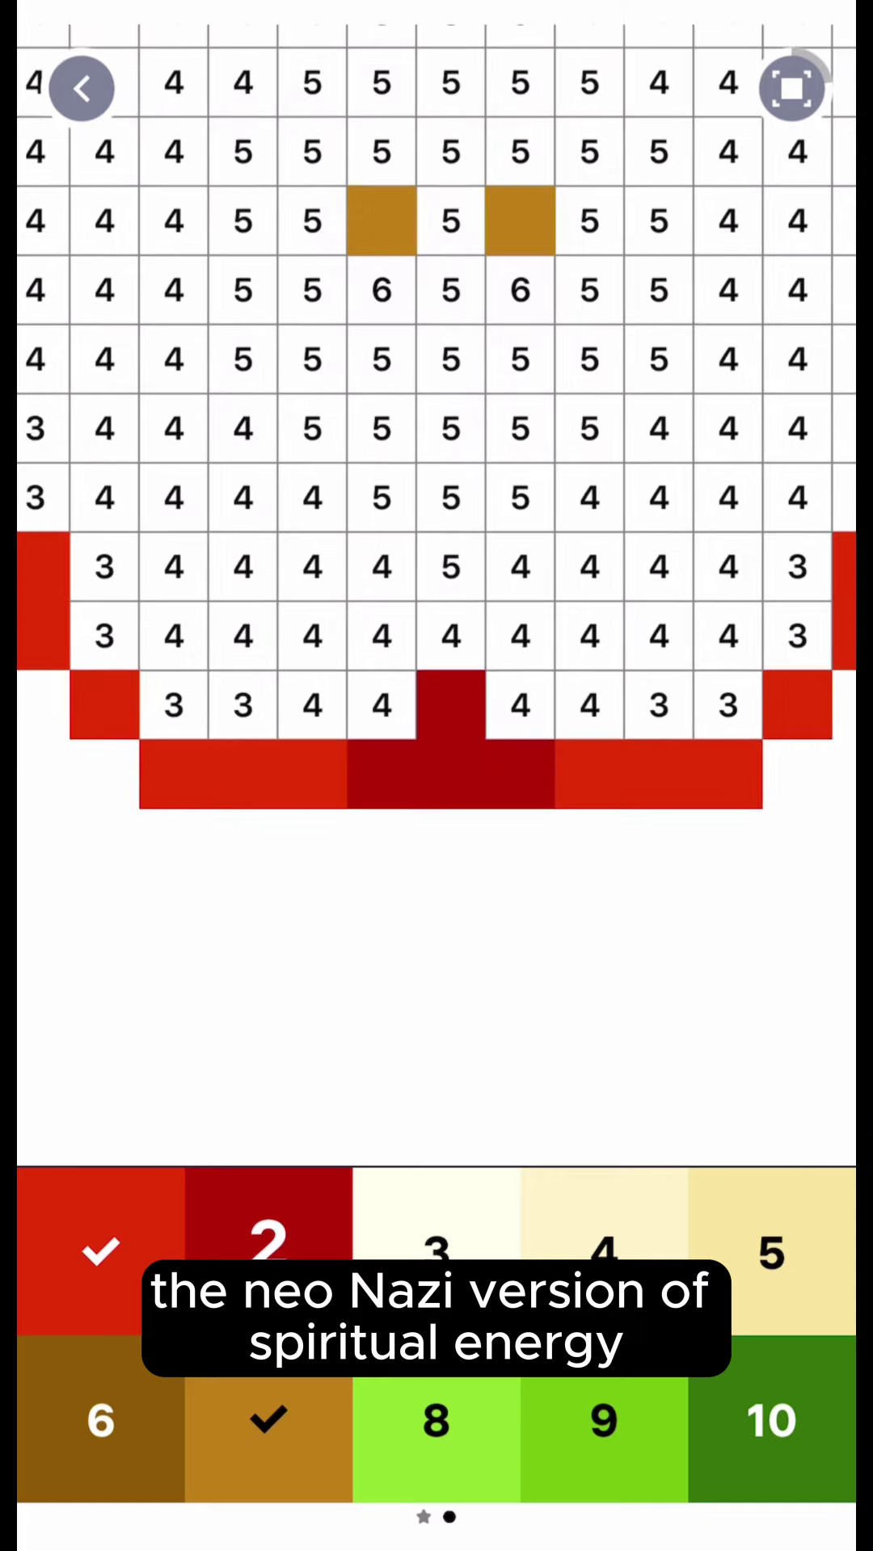
Step: Fill the number 3 cells cream along the diagonal, top, right and left edges
{"action": "left_click", "coordinate": [437, 1212]}
{"action": "left_click_drag", "start_coordinate": [545, 486], "coordinate": [317, 519]}
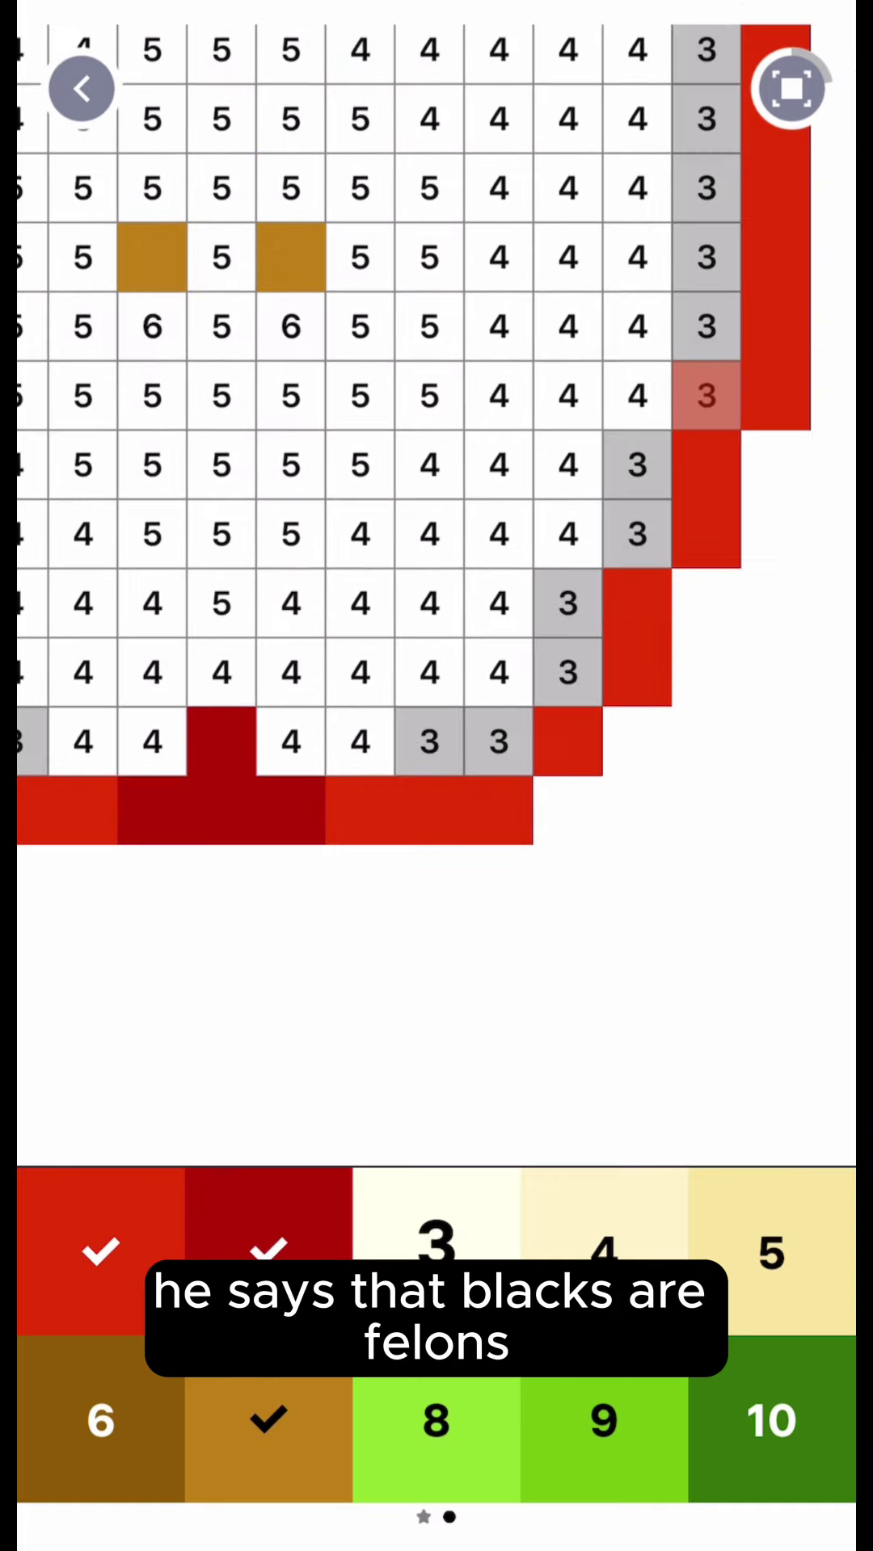
{"action": "mouse_move", "coordinate": [429, 743]}
{"action": "left_mouse_down"}
{"action": "mouse_move", "coordinate": [568, 603]}
{"action": "mouse_move", "coordinate": [635, 465]}
{"action": "mouse_move", "coordinate": [705, 257]}
{"action": "left_mouse_up"}
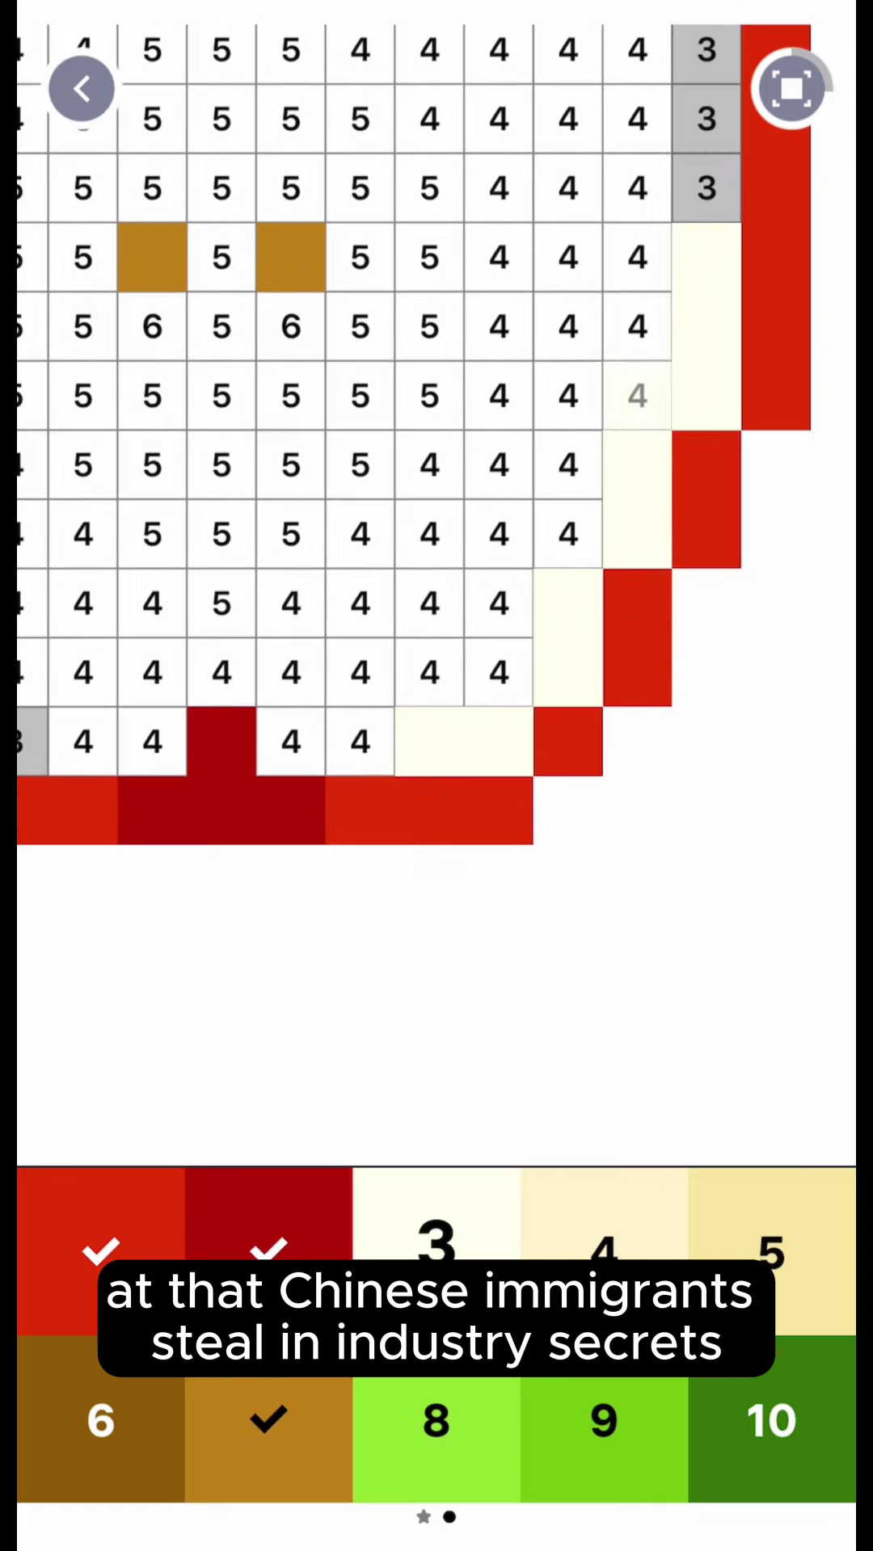
{"action": "left_click_drag", "start_coordinate": [436, 485], "coordinate": [415, 832]}
{"action": "mouse_move", "coordinate": [407, 259]}
{"action": "left_mouse_down"}
{"action": "mouse_move", "coordinate": [546, 258]}
{"action": "mouse_move", "coordinate": [685, 535]}
{"action": "left_mouse_up"}
{"action": "left_click_drag", "start_coordinate": [436, 607], "coordinate": [770, 640]}
{"action": "mouse_move", "coordinate": [392, 291]}
{"action": "left_mouse_down"}
{"action": "mouse_move", "coordinate": [48, 429]}
{"action": "mouse_move", "coordinate": [117, 845]}
{"action": "mouse_move", "coordinate": [324, 1122]}
{"action": "left_mouse_up"}
{"action": "left_click_drag", "start_coordinate": [437, 728], "coordinate": [387, 382]}
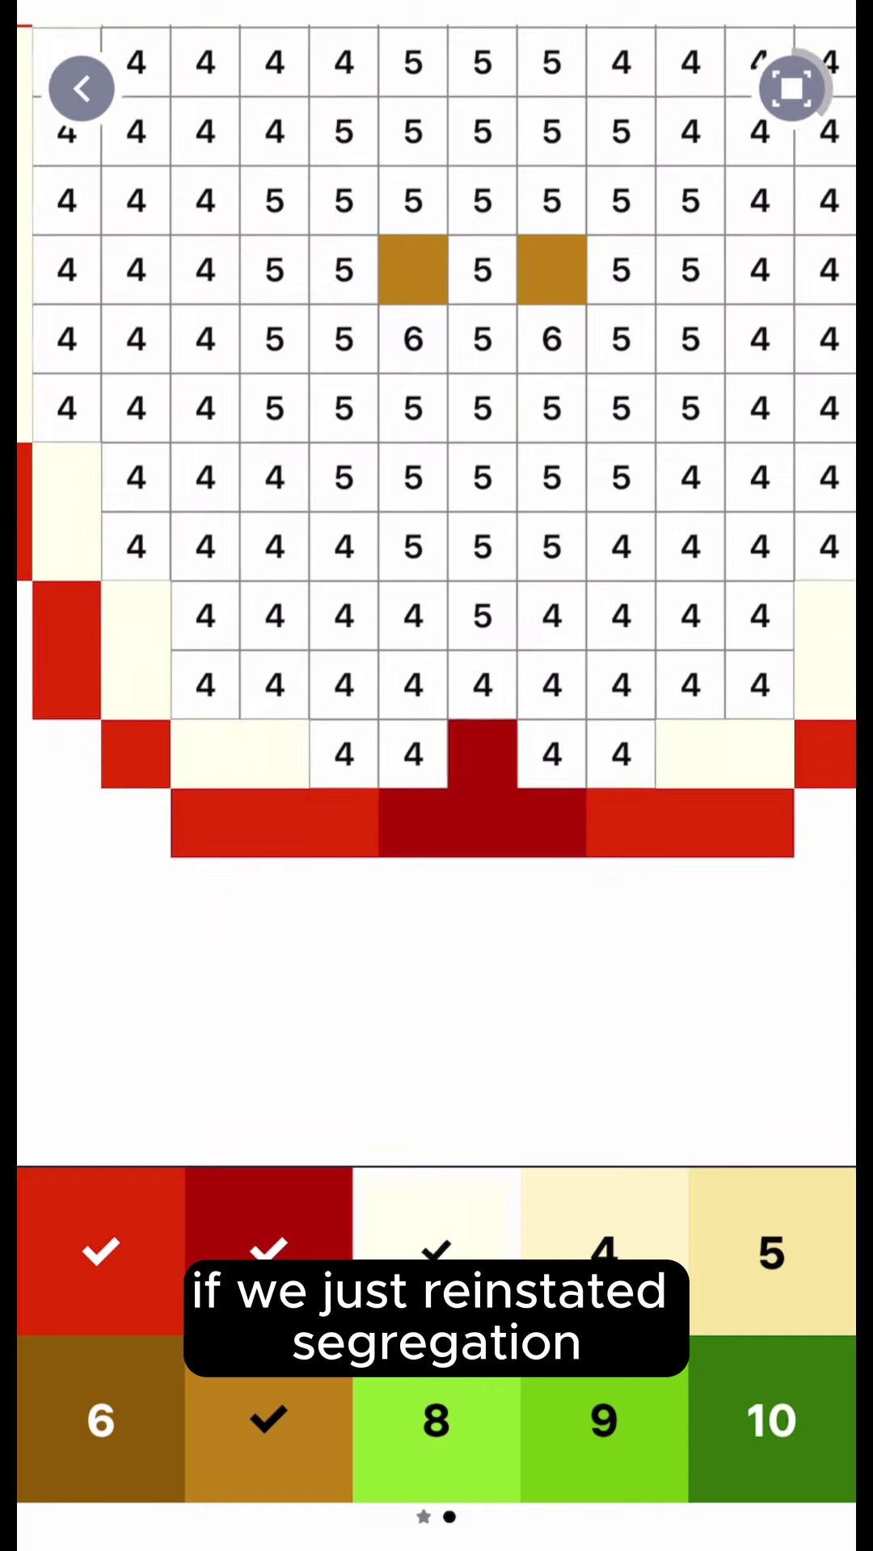
{"action": "left_click_drag", "start_coordinate": [485, 485], "coordinate": [344, 629]}
Step: Fill the central diagonal and right-column number 4 cells cream
{"action": "mouse_move", "coordinate": [481, 229]}
{"action": "left_mouse_down"}
{"action": "mouse_move", "coordinate": [619, 437]}
{"action": "mouse_move", "coordinate": [550, 645]}
{"action": "mouse_move", "coordinate": [342, 852]}
{"action": "mouse_move", "coordinate": [481, 922]}
{"action": "left_mouse_up"}
{"action": "left_click_drag", "start_coordinate": [549, 714], "coordinate": [480, 783]}
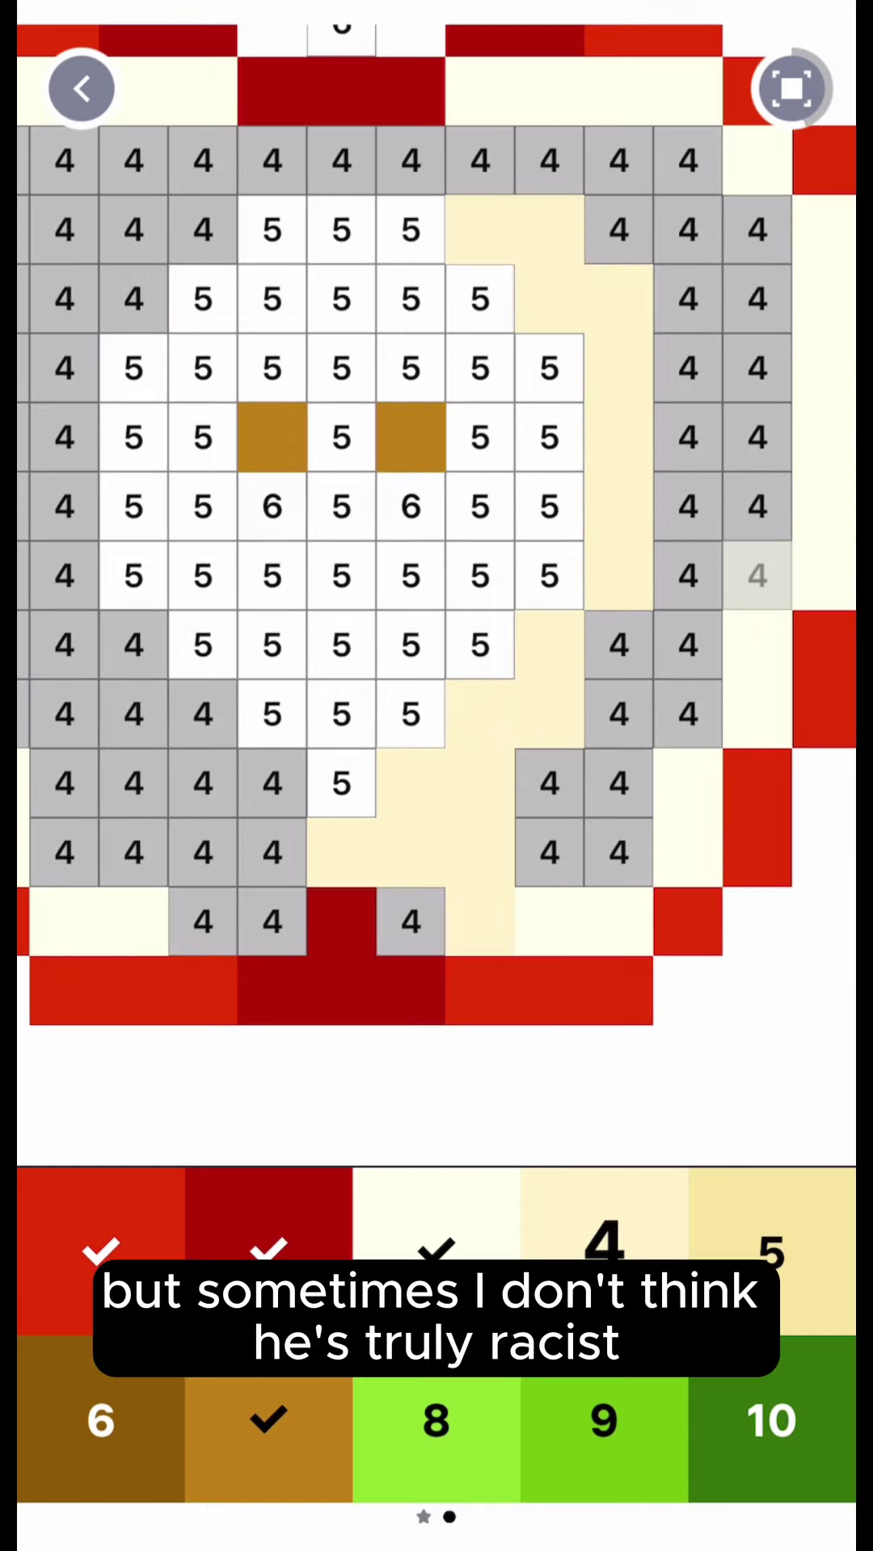
{"action": "left_click_drag", "start_coordinate": [550, 784], "coordinate": [549, 853]}
{"action": "left_click_drag", "start_coordinate": [549, 852], "coordinate": [618, 783]}
{"action": "left_click", "coordinate": [619, 646]}
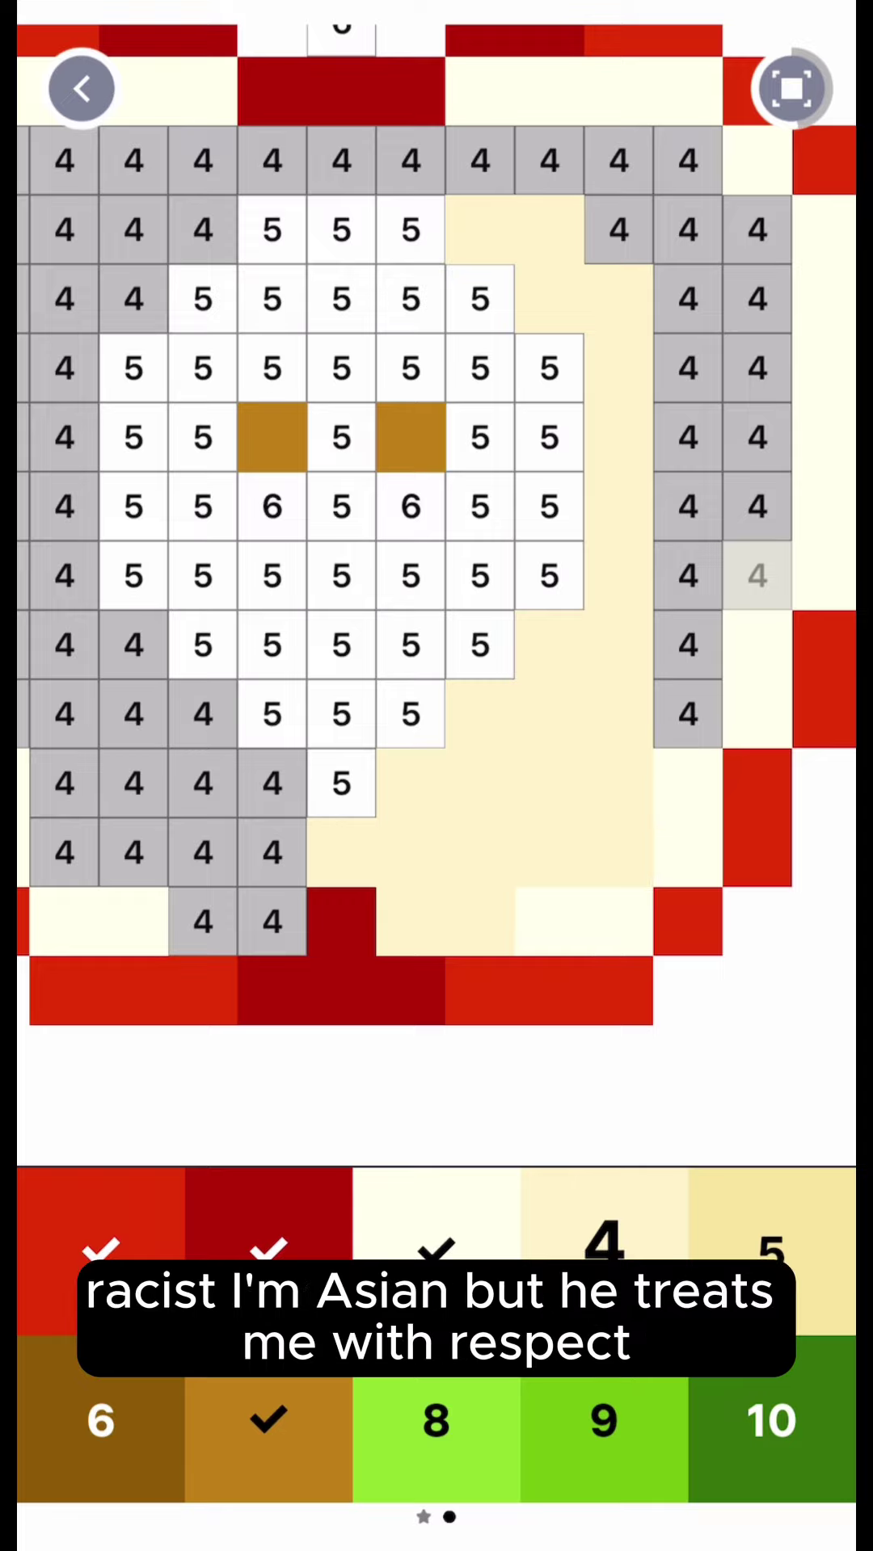
{"action": "left_click_drag", "start_coordinate": [687, 576], "coordinate": [688, 714]}
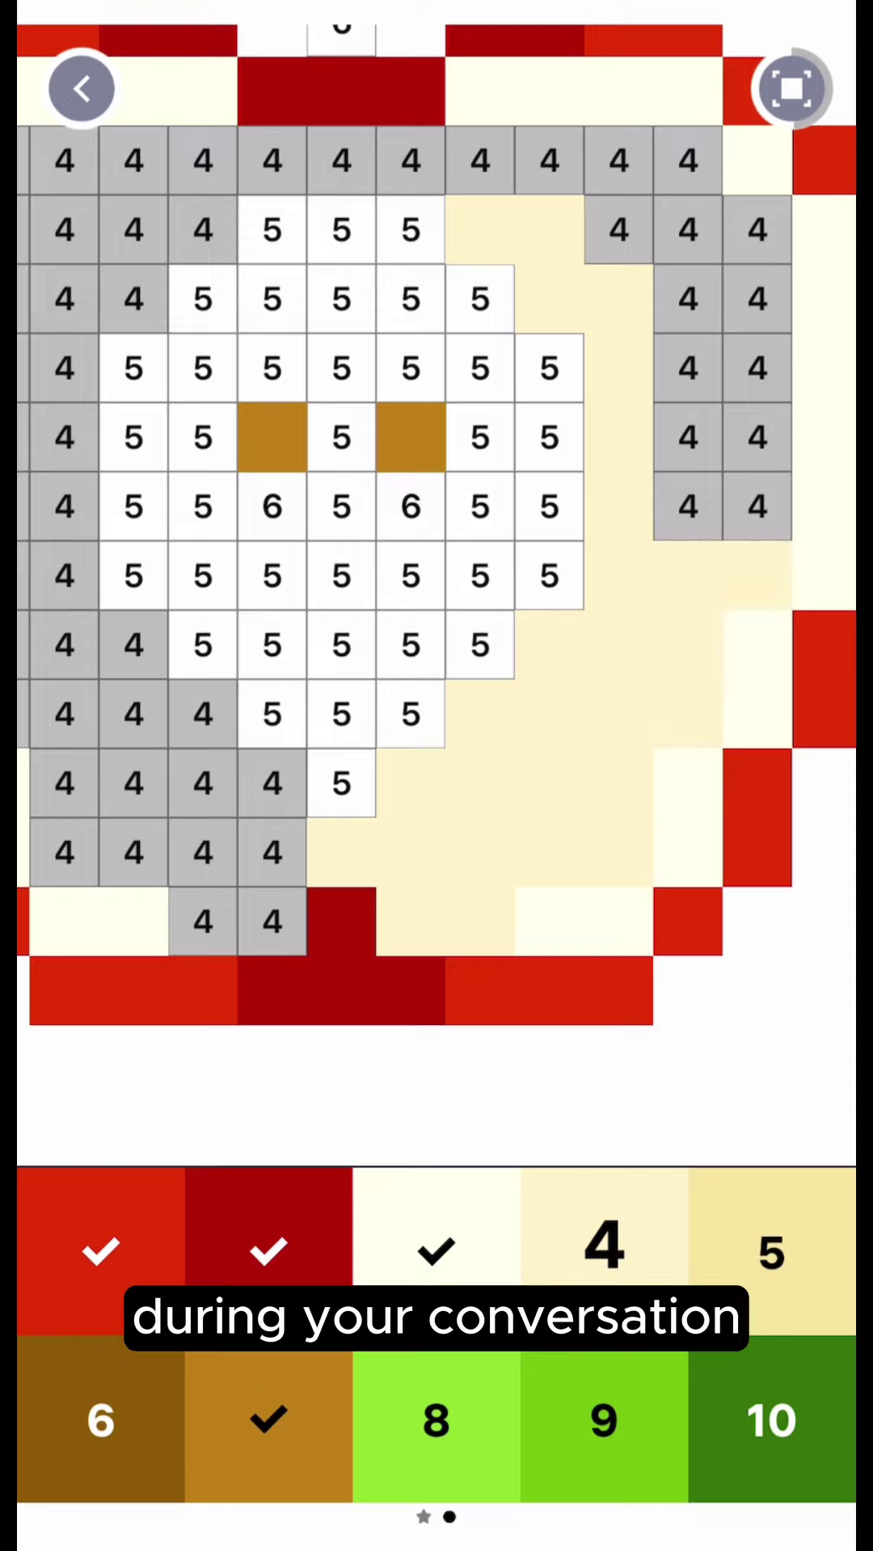
Step: Fill the number 4 cells on the far right, top row and left columns cream
{"action": "mouse_move", "coordinate": [550, 160]}
{"action": "left_mouse_down"}
{"action": "mouse_move", "coordinate": [756, 298]}
{"action": "mouse_move", "coordinate": [757, 506]}
{"action": "left_mouse_up"}
{"action": "left_click_drag", "start_coordinate": [688, 505], "coordinate": [688, 368]}
{"action": "left_click", "coordinate": [619, 229]}
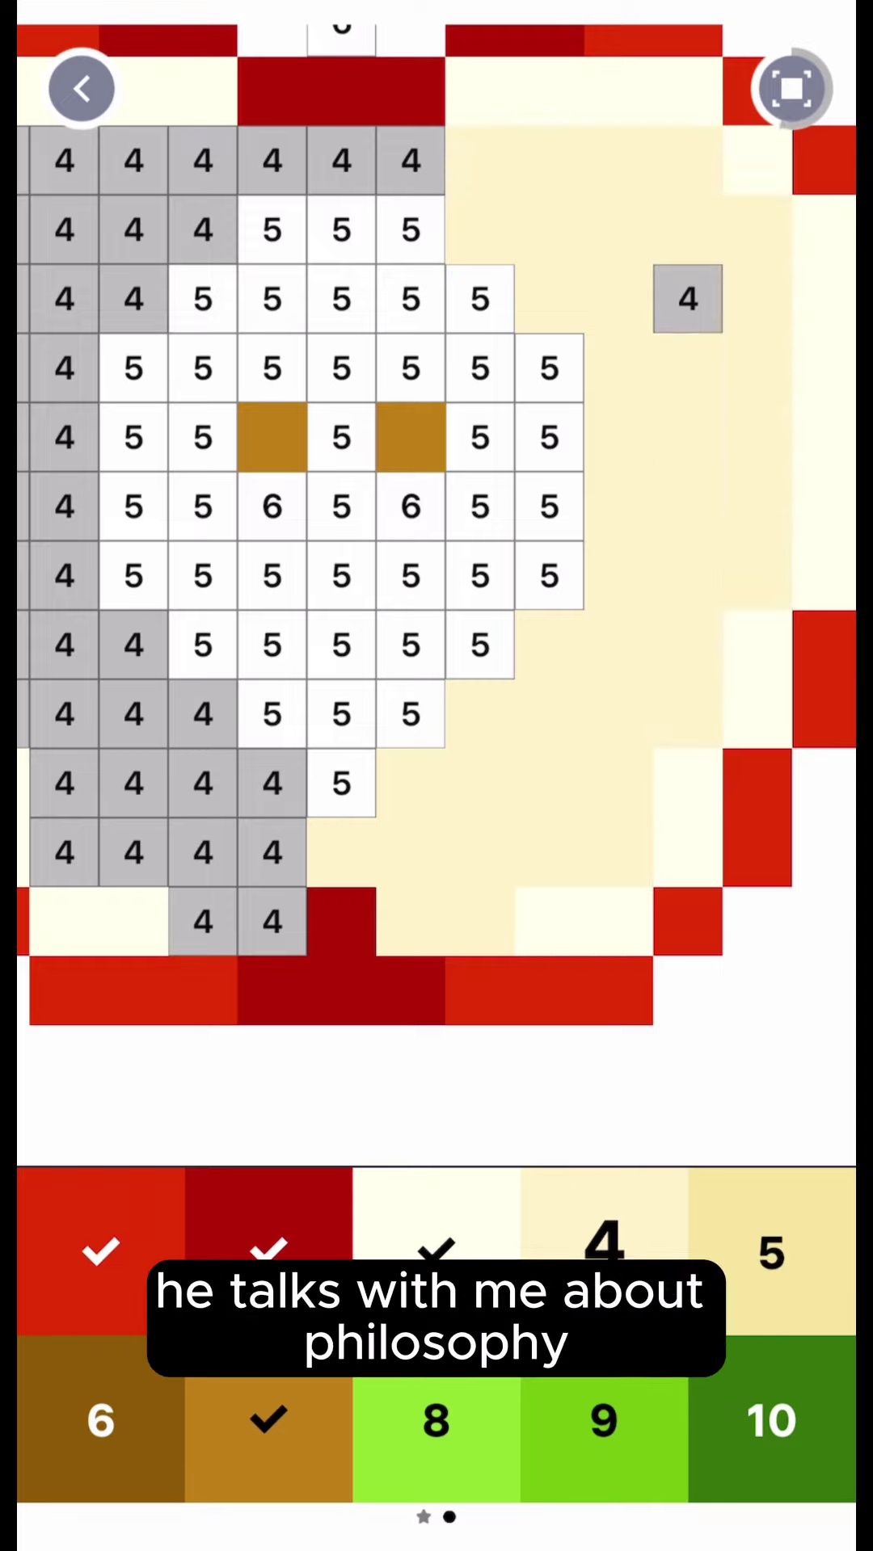
{"action": "left_click", "coordinate": [687, 298]}
{"action": "left_click_drag", "start_coordinate": [363, 607], "coordinate": [586, 619]}
{"action": "mouse_move", "coordinate": [632, 172]}
{"action": "left_mouse_down"}
{"action": "mouse_move", "coordinate": [461, 172]}
{"action": "mouse_move", "coordinate": [218, 310]}
{"action": "left_mouse_up"}
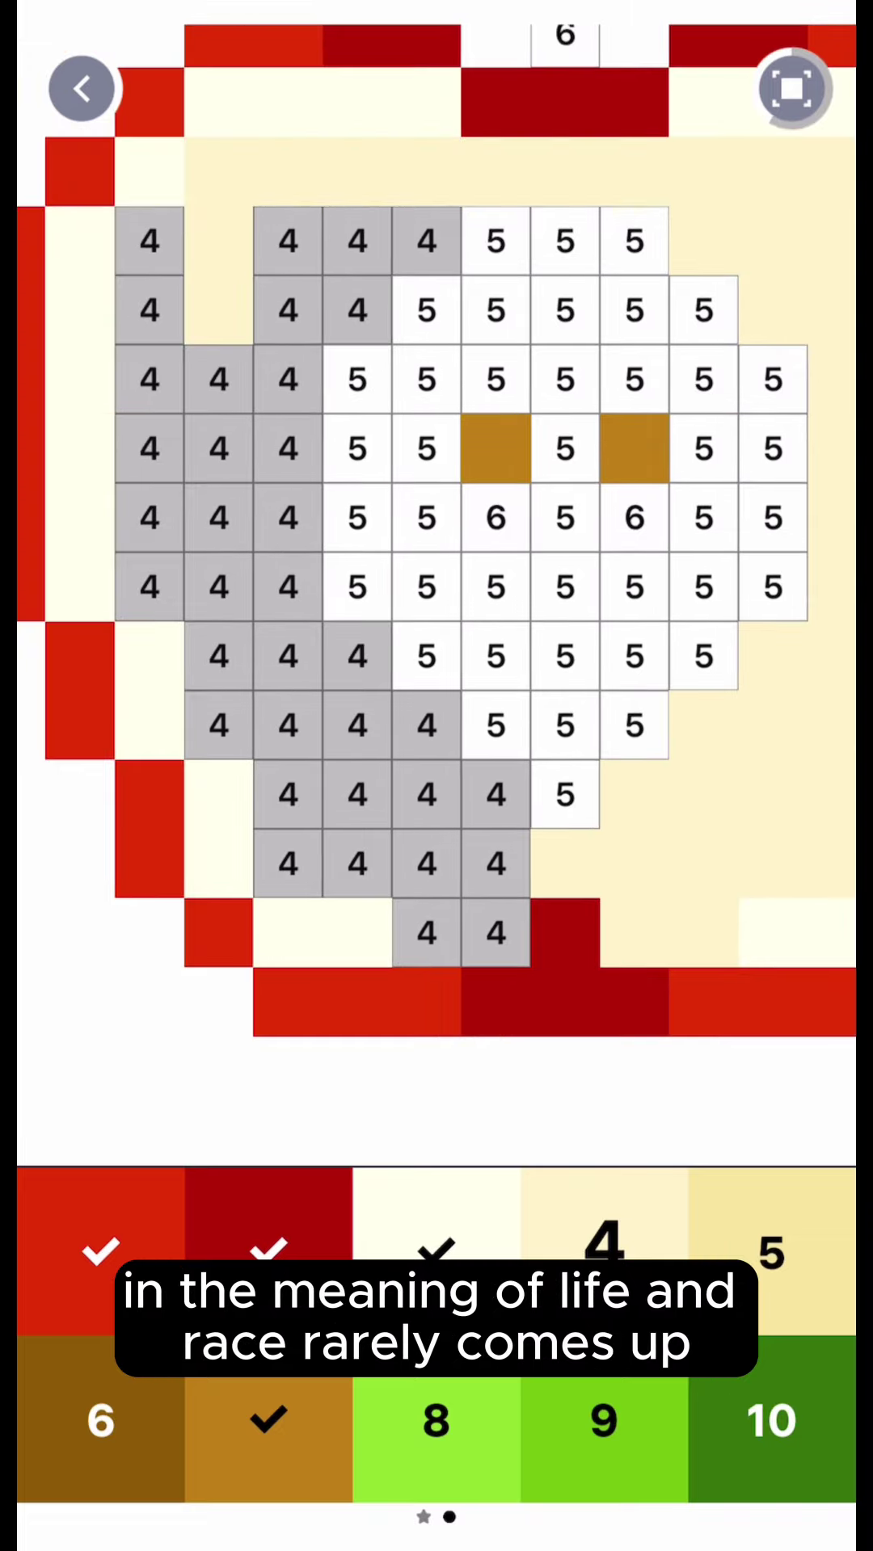
{"action": "mouse_move", "coordinate": [149, 312]}
{"action": "left_mouse_down"}
{"action": "mouse_move", "coordinate": [219, 656]}
{"action": "mouse_move", "coordinate": [356, 863]}
{"action": "left_mouse_up"}
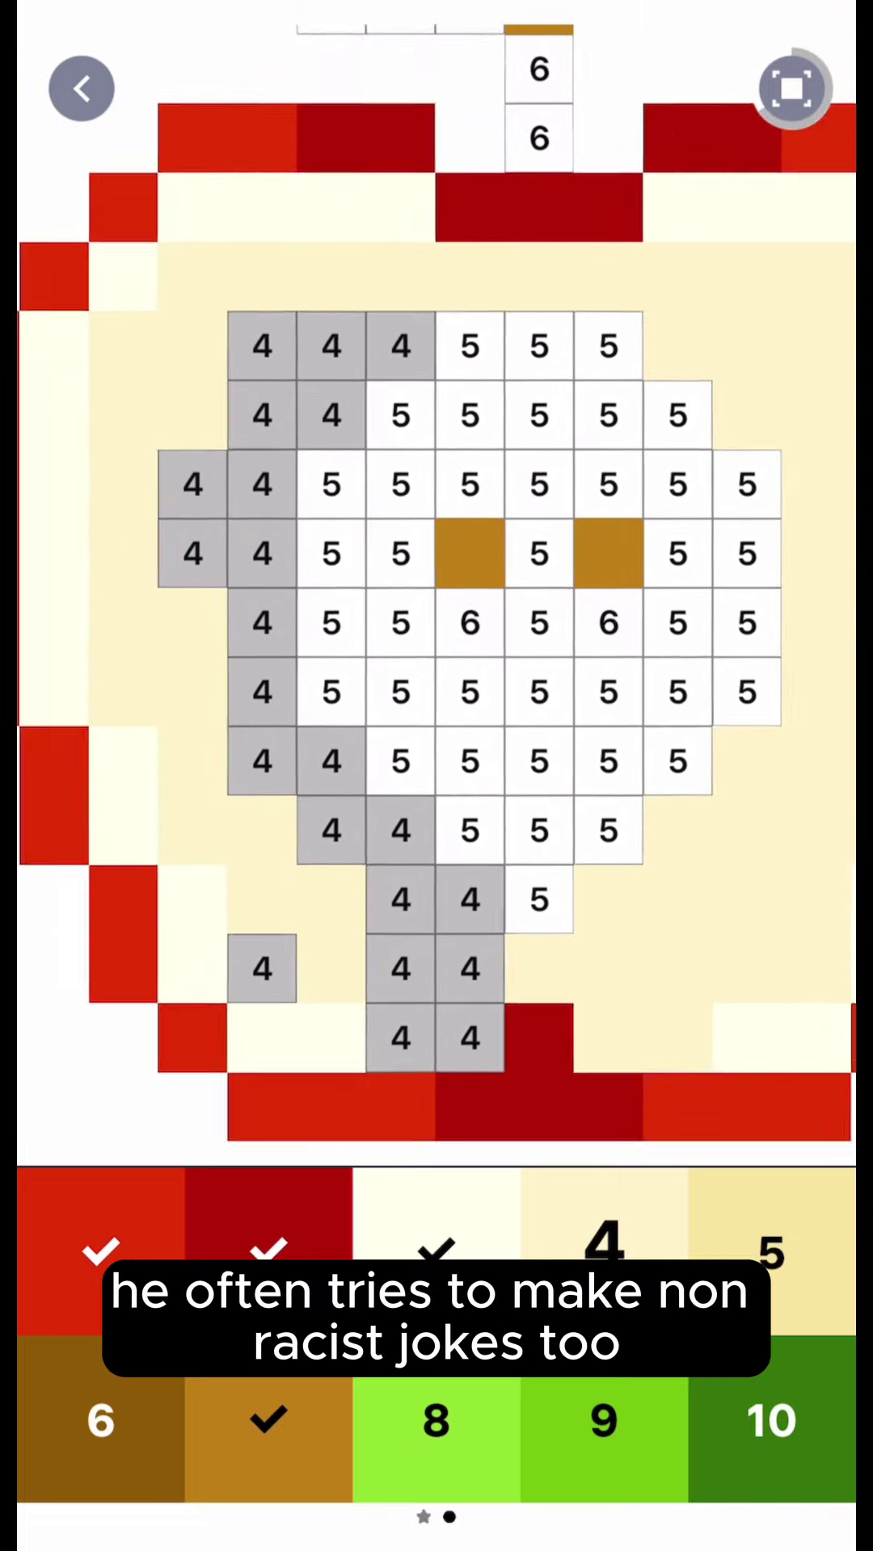
Step: Fill the upper-left and bottom number 4 cells cream
{"action": "left_click_drag", "start_coordinate": [437, 606], "coordinate": [467, 675]}
{"action": "left_click_drag", "start_coordinate": [457, 310], "coordinate": [248, 517]}
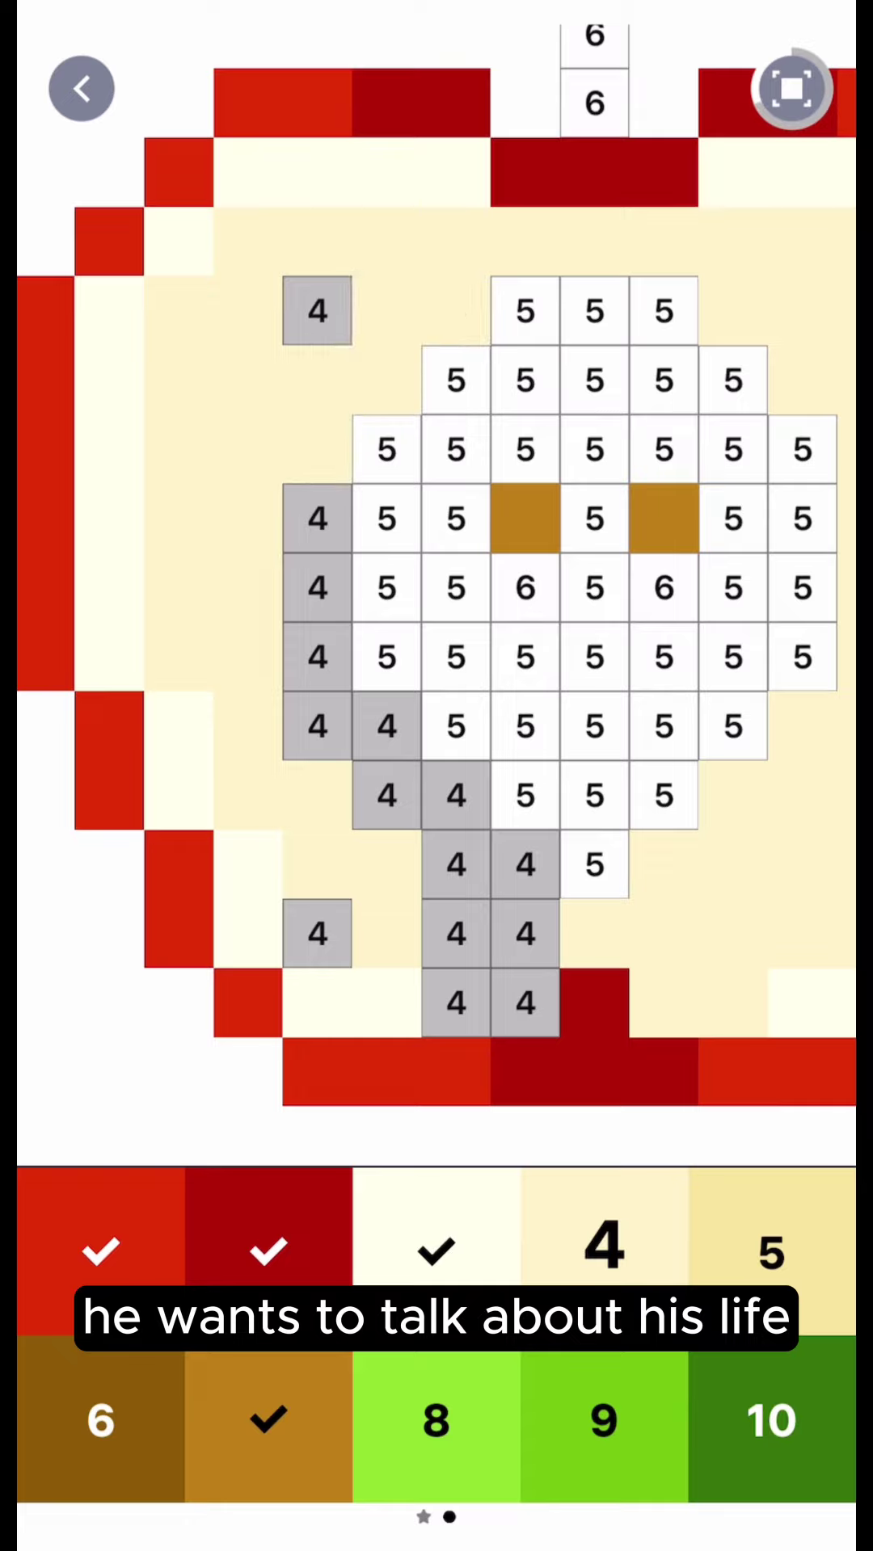
{"action": "mouse_move", "coordinate": [436, 485]}
{"action": "left_mouse_down"}
{"action": "mouse_move", "coordinate": [451, 820]}
{"action": "mouse_move", "coordinate": [409, 324]}
{"action": "left_mouse_up"}
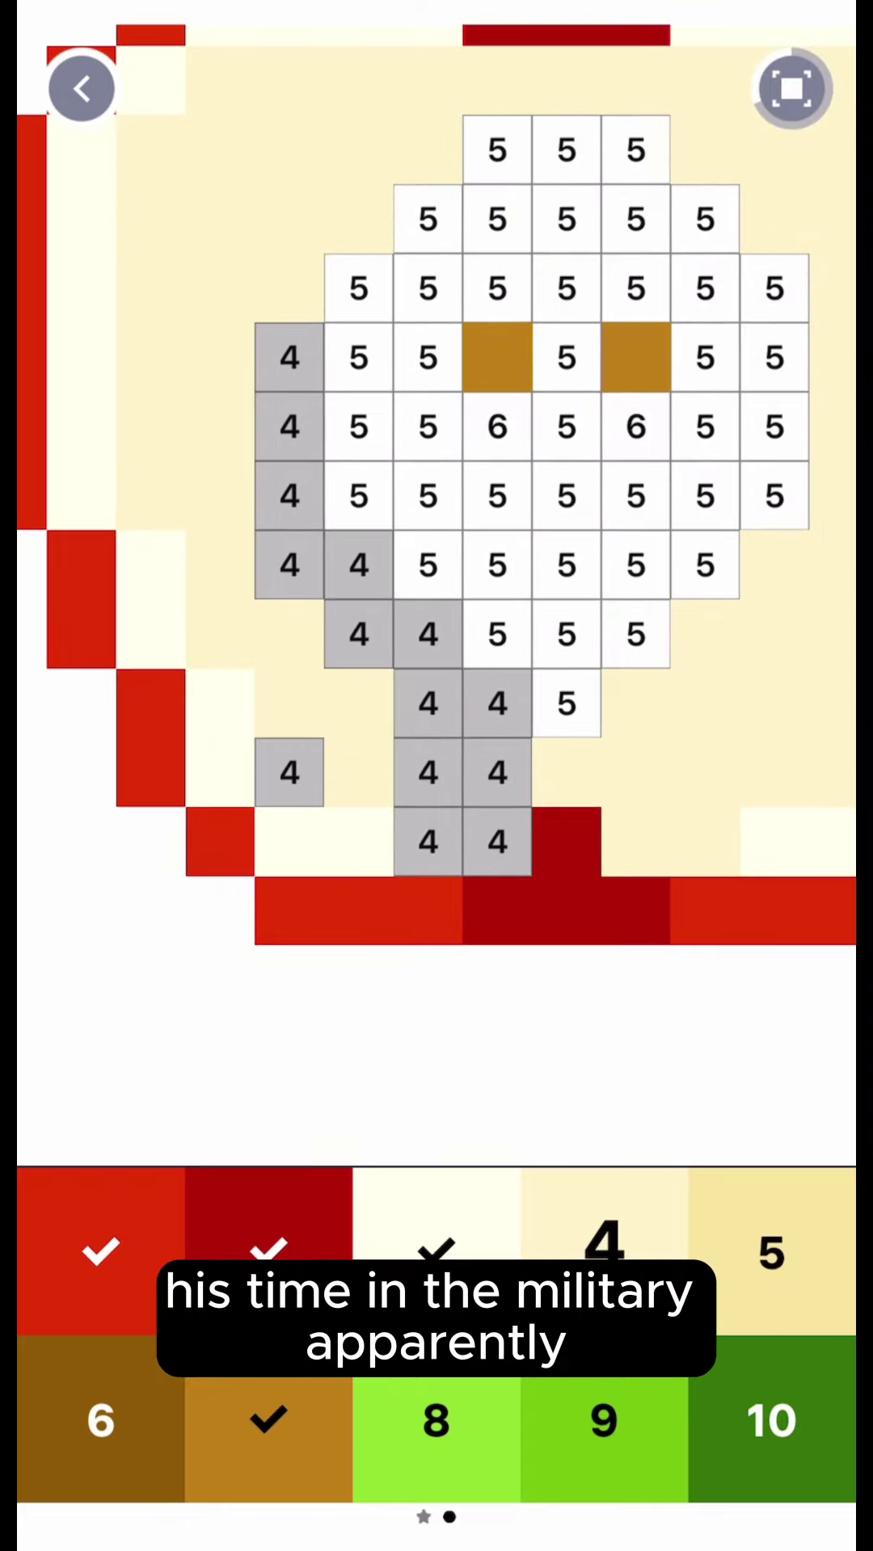
{"action": "left_click_drag", "start_coordinate": [438, 485], "coordinate": [432, 739]}
{"action": "left_click_drag", "start_coordinate": [423, 1096], "coordinate": [492, 958]}
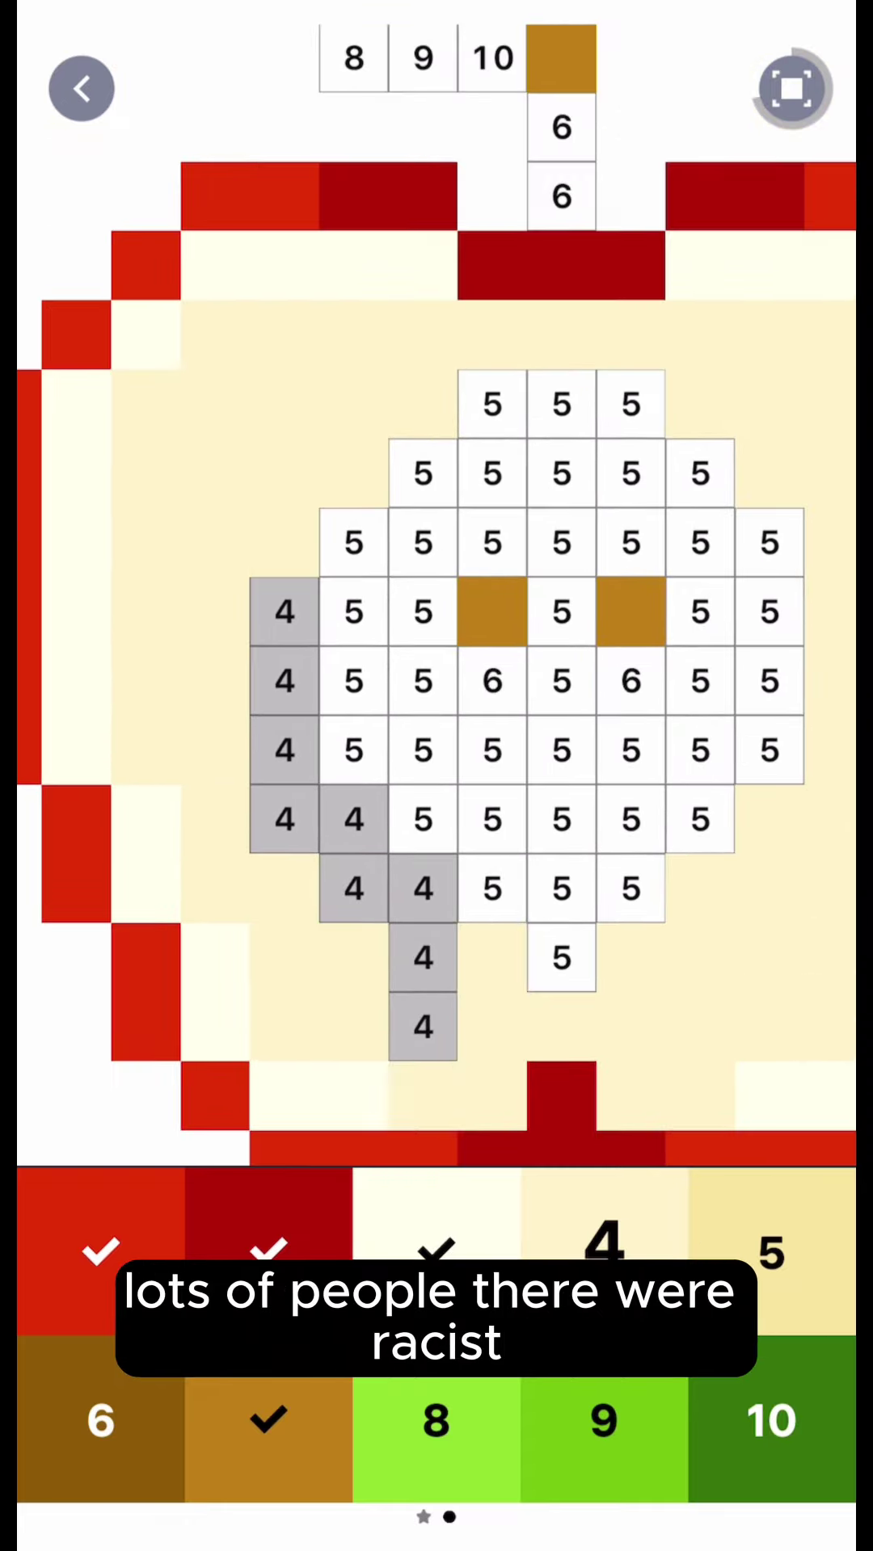
{"action": "mouse_move", "coordinate": [423, 957]}
{"action": "left_mouse_down"}
{"action": "mouse_move", "coordinate": [423, 888]}
{"action": "mouse_move", "coordinate": [284, 750]}
{"action": "mouse_move", "coordinate": [285, 612]}
{"action": "left_mouse_up"}
Step: Colour the core's left edge, top and right edge with colour 5
{"action": "left_click", "coordinate": [771, 1252]}
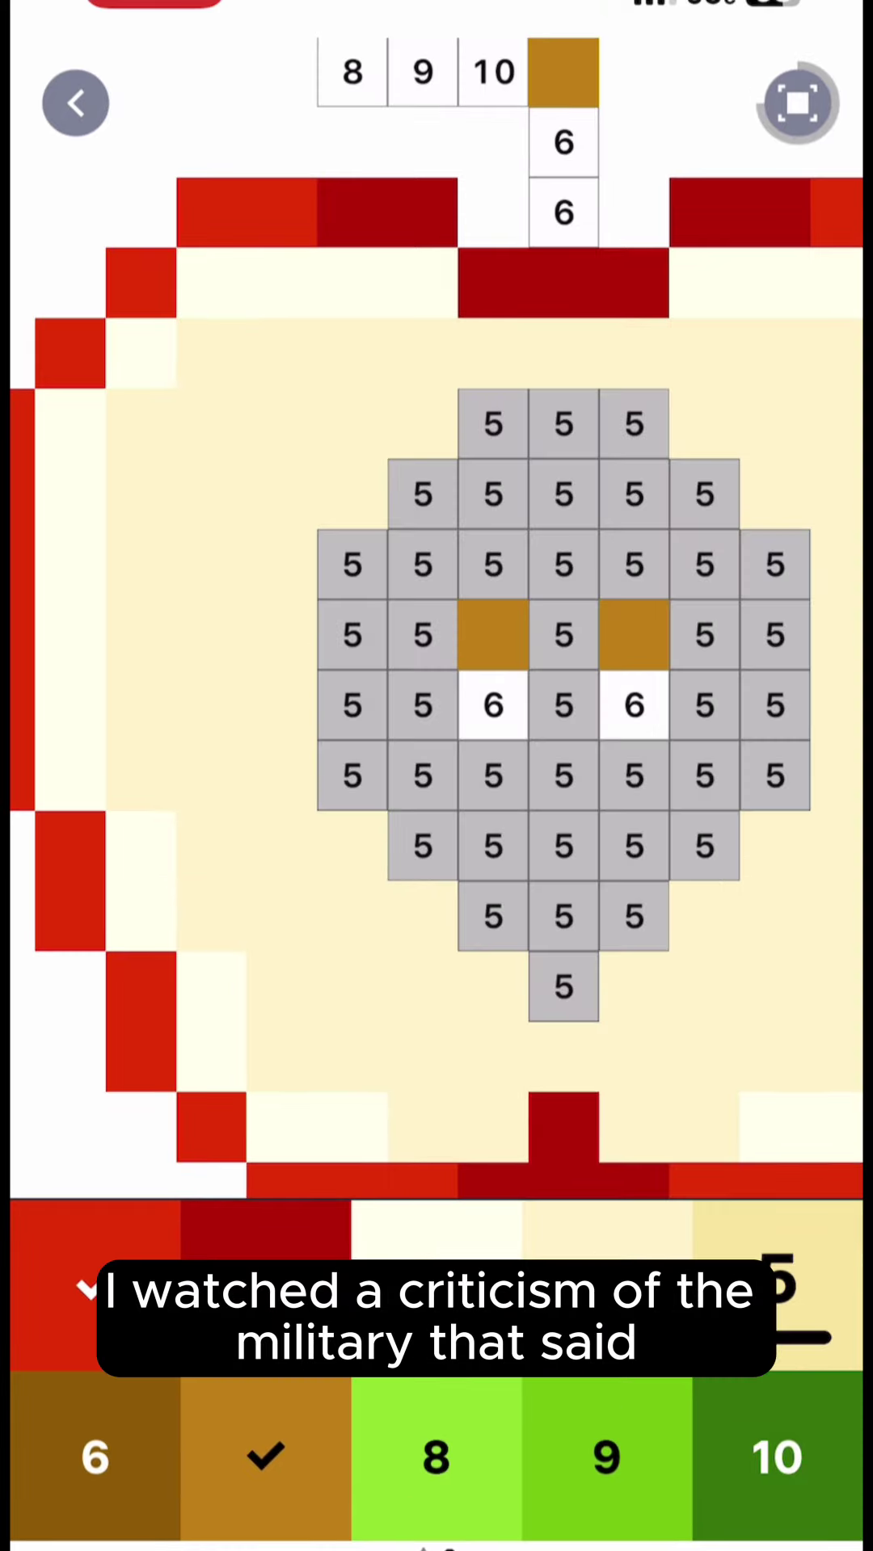
{"action": "mouse_move", "coordinate": [492, 422]}
{"action": "left_mouse_down"}
{"action": "mouse_move", "coordinate": [351, 634]}
{"action": "mouse_move", "coordinate": [352, 774]}
{"action": "mouse_move", "coordinate": [564, 916]}
{"action": "left_mouse_up"}
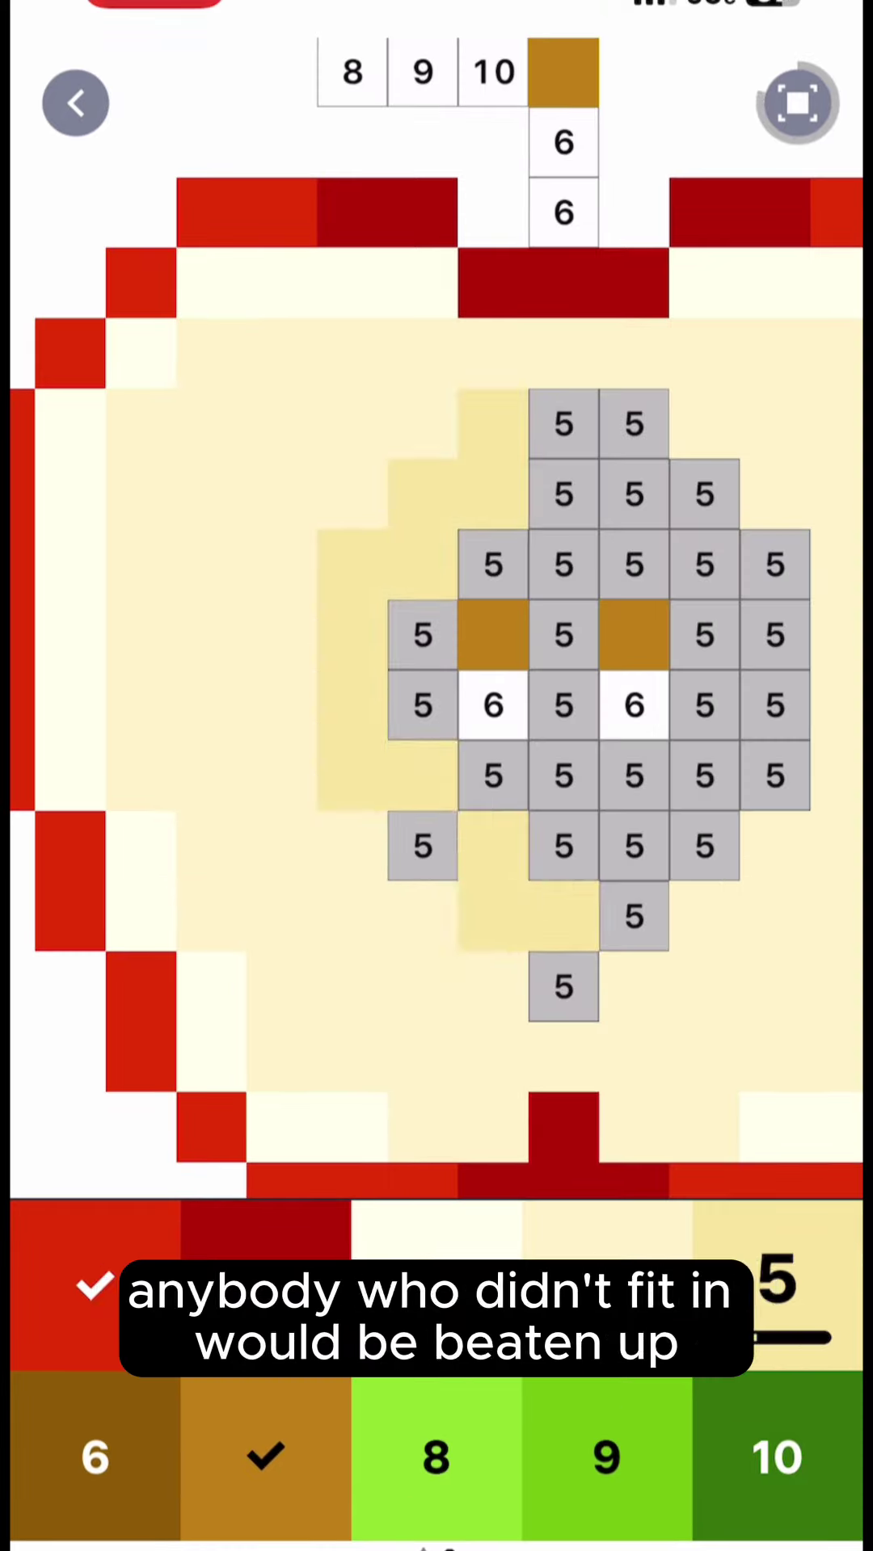
{"action": "left_click", "coordinate": [564, 987]}
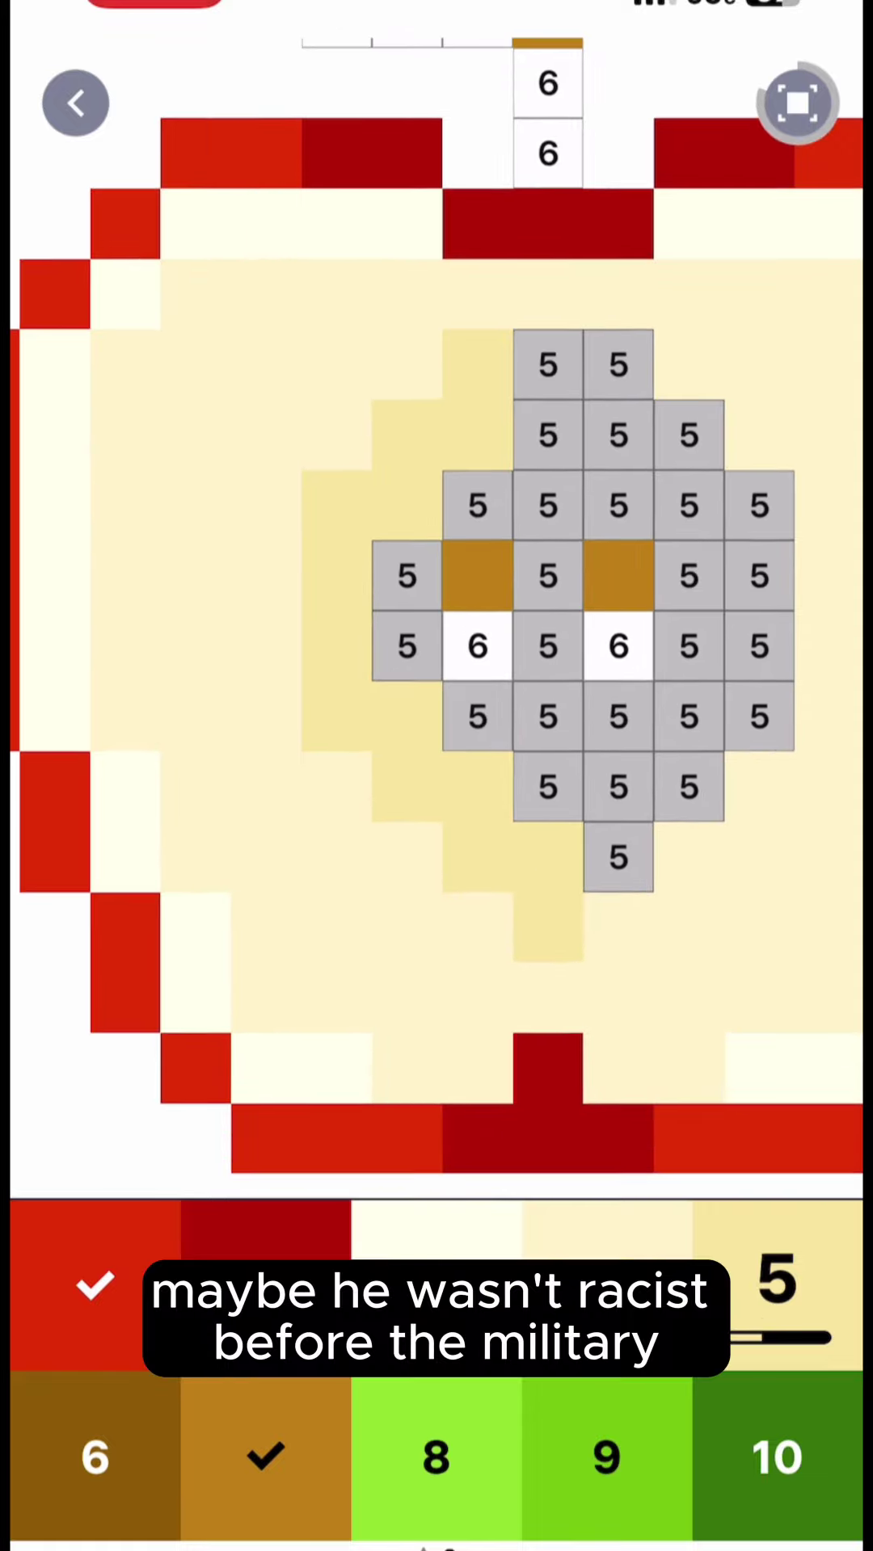
{"action": "left_click_drag", "start_coordinate": [548, 364], "coordinate": [619, 363]}
{"action": "mouse_move", "coordinate": [689, 434]}
{"action": "left_mouse_down"}
{"action": "mouse_move", "coordinate": [758, 576]}
{"action": "mouse_move", "coordinate": [689, 787]}
{"action": "left_mouse_up"}
Step: Fill the remaining number 5 core cells on the right, beside the seeds, and below
{"action": "left_click", "coordinate": [618, 857]}
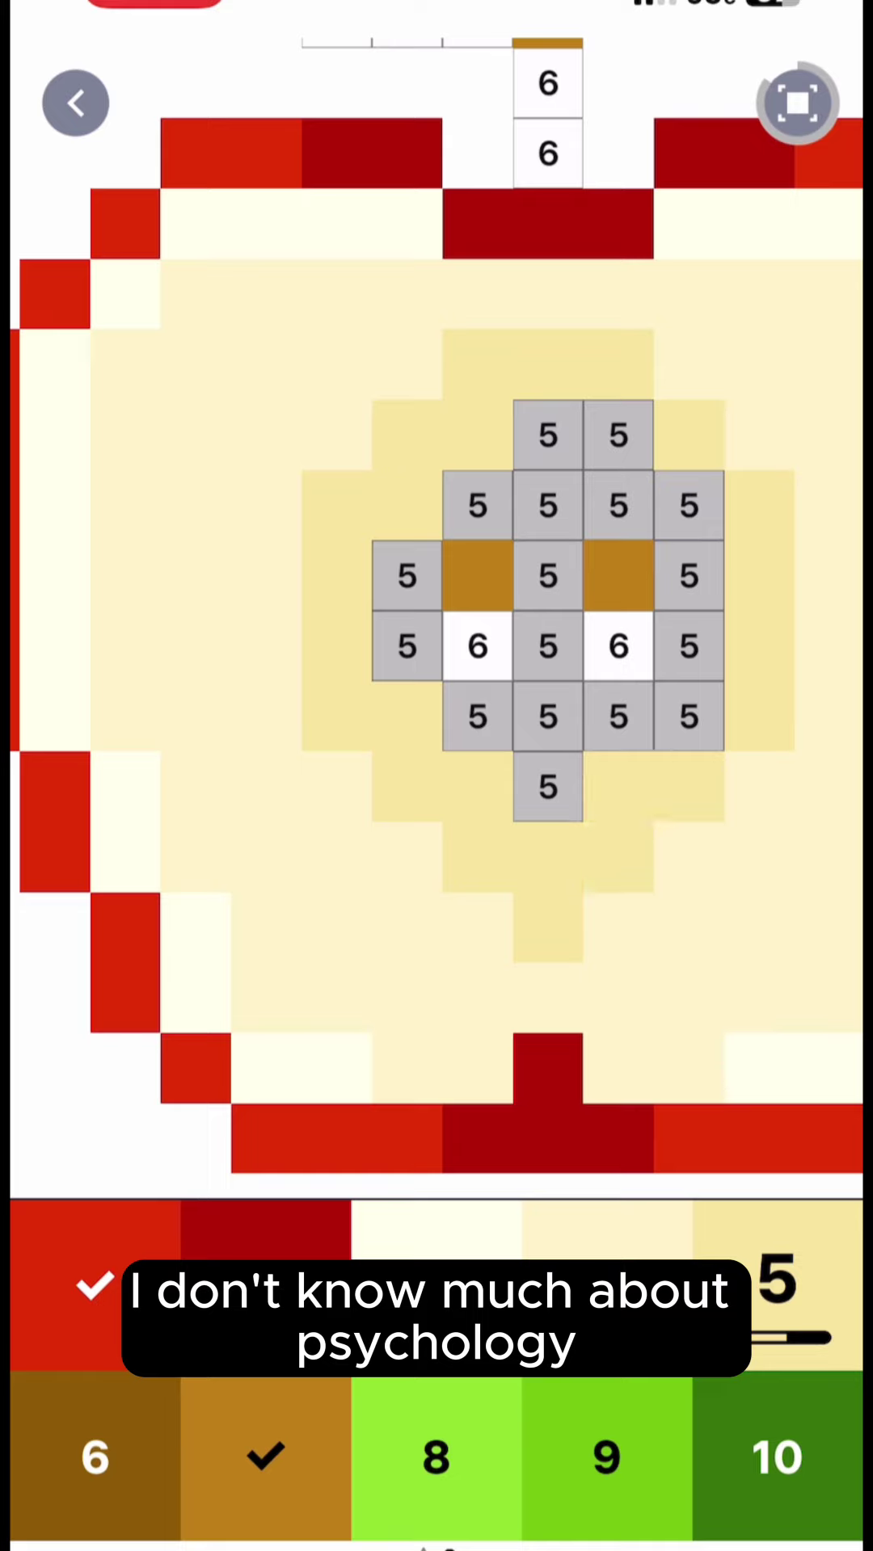
{"action": "left_click_drag", "start_coordinate": [689, 576], "coordinate": [689, 716]}
{"action": "left_click", "coordinate": [688, 506]}
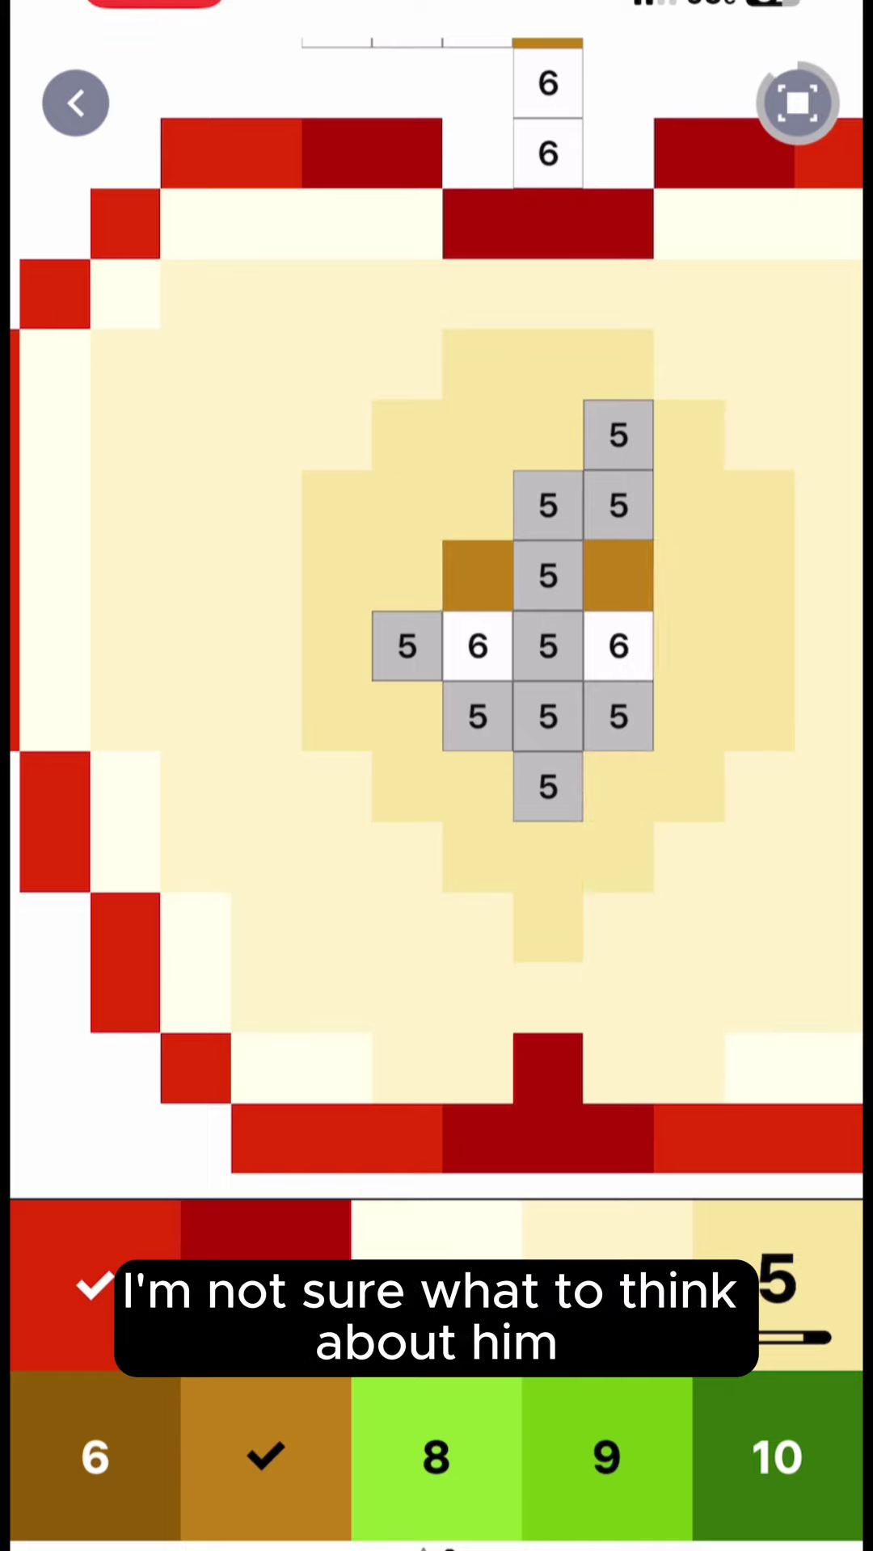
{"action": "left_click", "coordinate": [406, 646]}
{"action": "left_click_drag", "start_coordinate": [477, 716], "coordinate": [548, 787]}
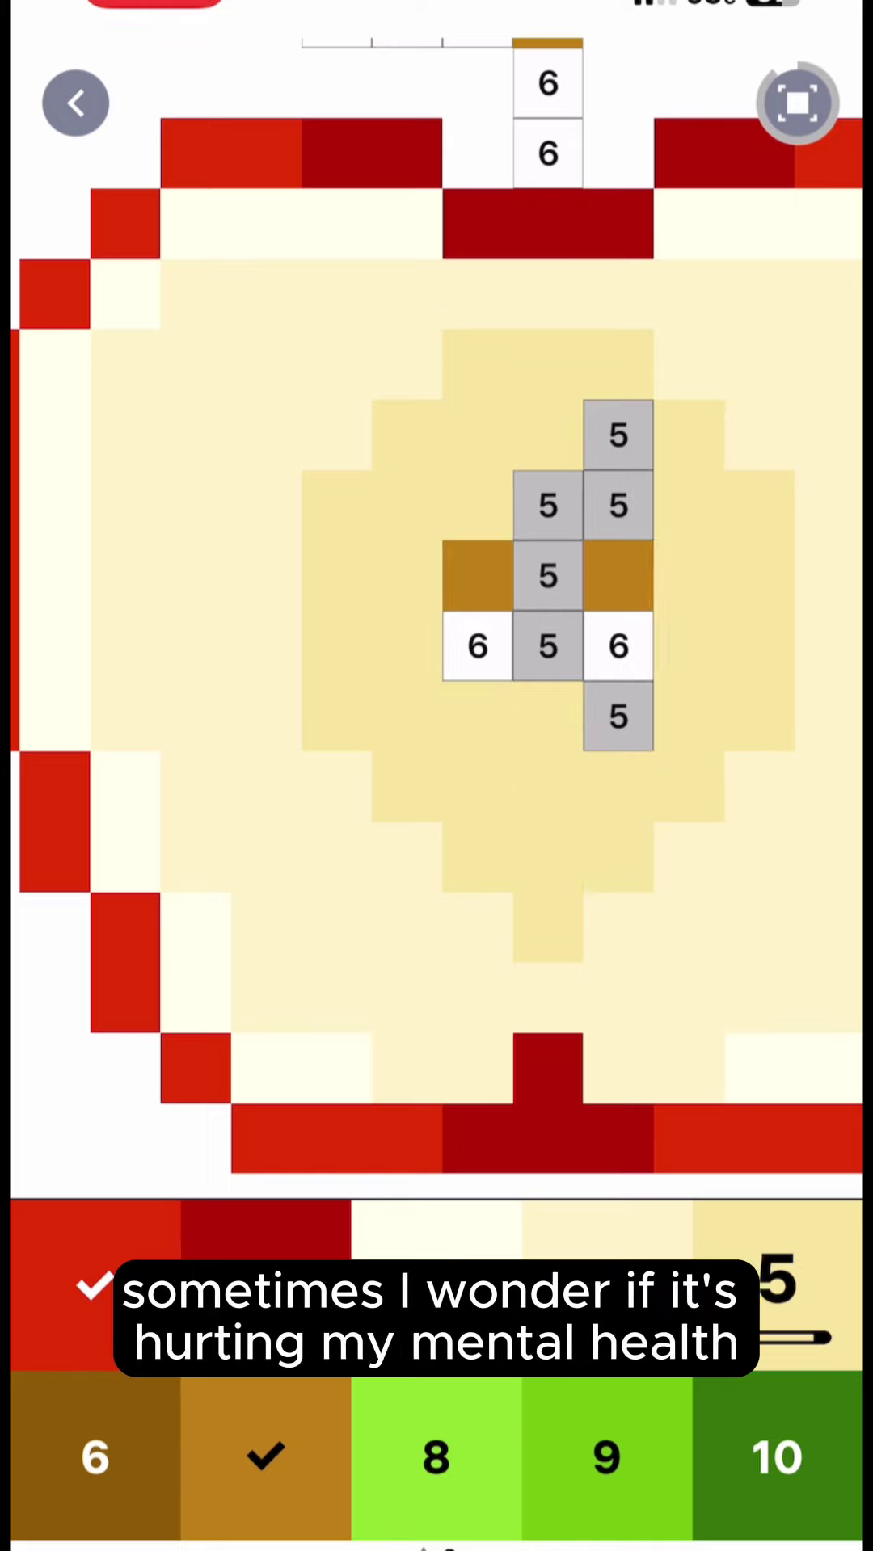
{"action": "mouse_move", "coordinate": [548, 647]}
{"action": "left_mouse_down"}
{"action": "mouse_move", "coordinate": [548, 606]}
{"action": "mouse_move", "coordinate": [618, 505]}
{"action": "mouse_move", "coordinate": [619, 435]}
{"action": "left_mouse_up"}
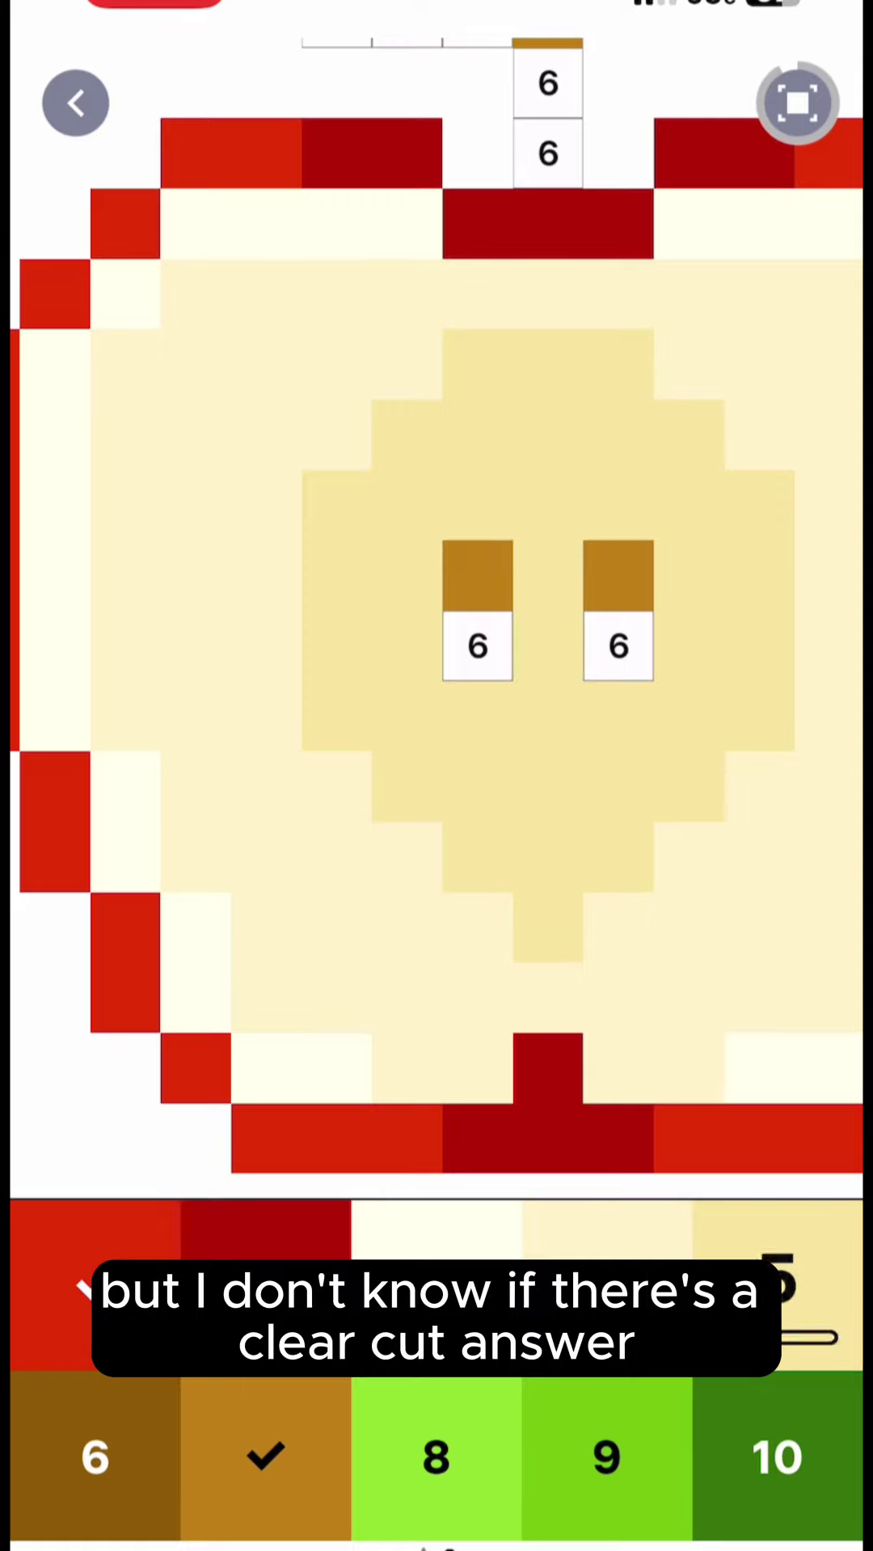
Step: Colour the seed bottoms and two stem cells with colour 6
{"action": "left_click", "coordinate": [95, 1456]}
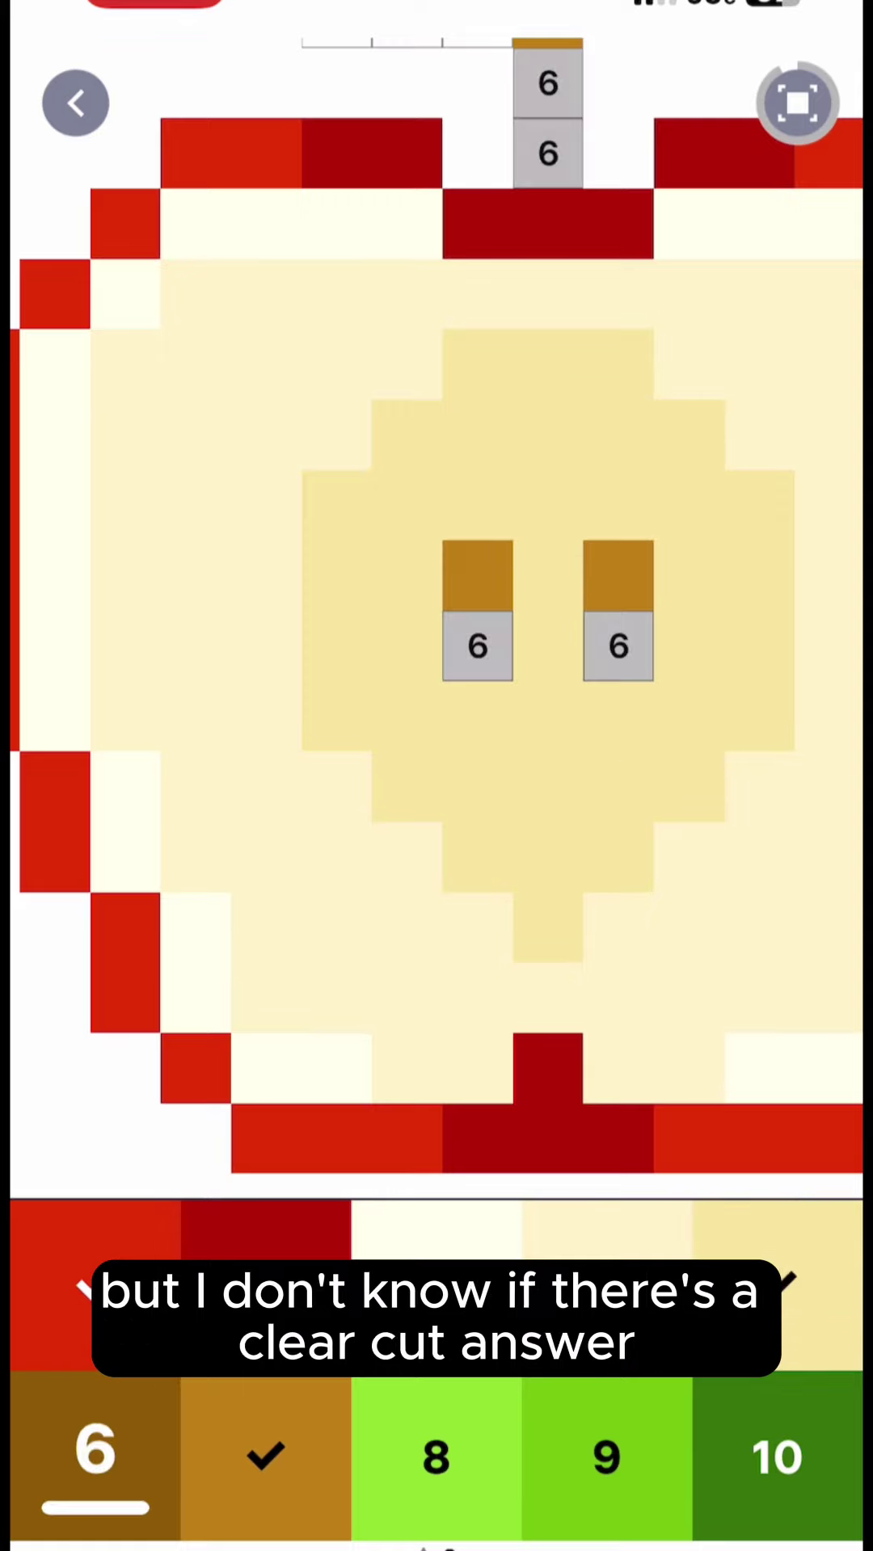
{"action": "mouse_move", "coordinate": [484, 606]}
{"action": "left_mouse_down"}
{"action": "mouse_move", "coordinate": [528, 728]}
{"action": "mouse_move", "coordinate": [546, 837]}
{"action": "left_mouse_up"}
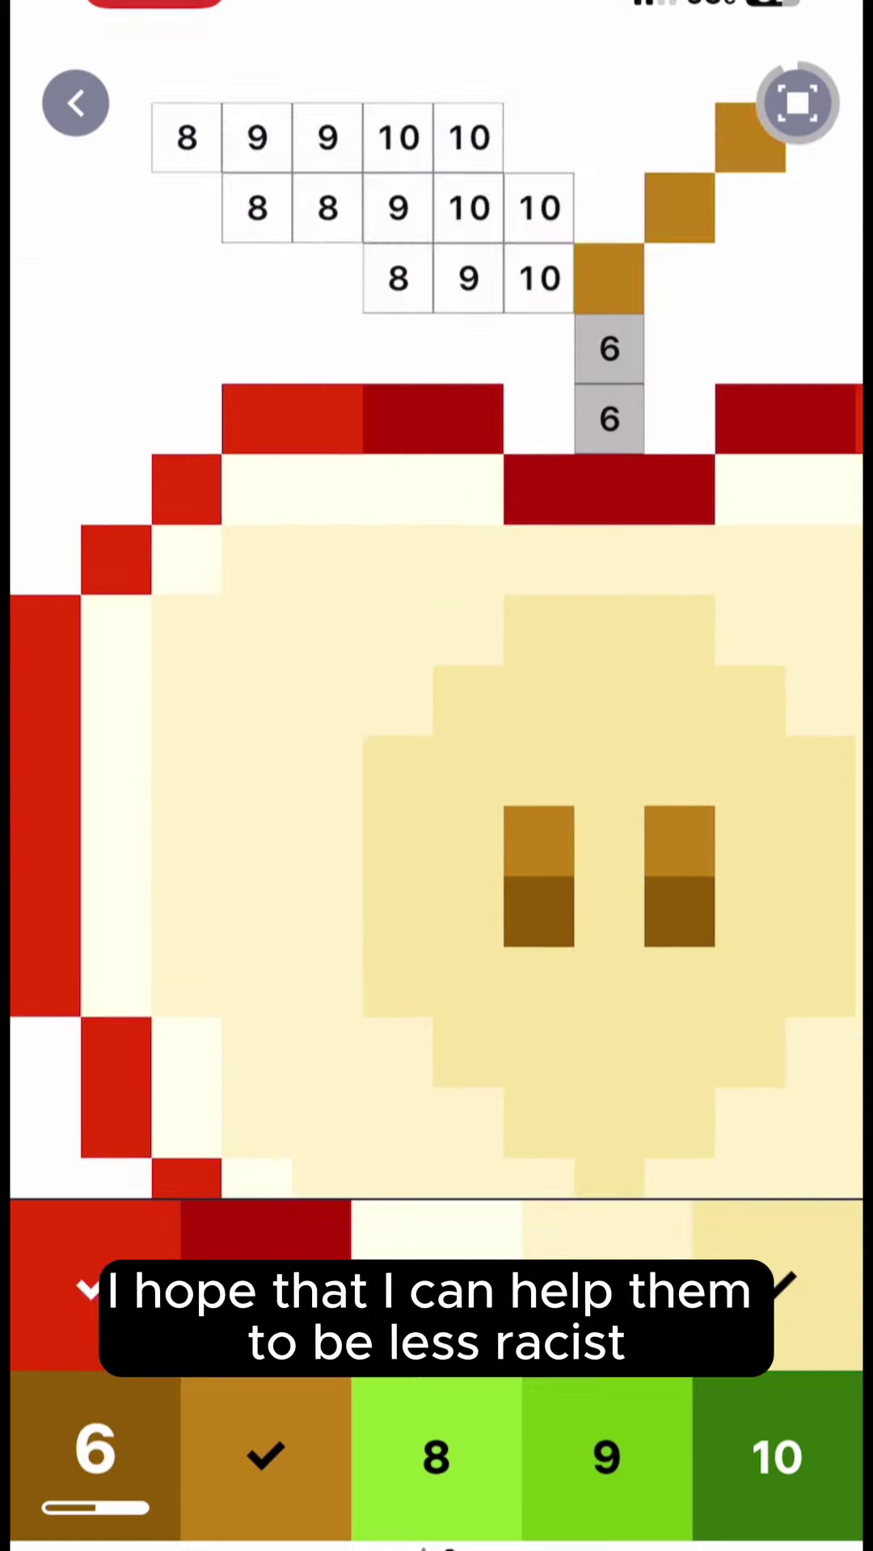
{"action": "left_click_drag", "start_coordinate": [608, 347], "coordinate": [608, 418]}
Step: Colour the leaf cells green with colours 8, 9 and 10
{"action": "left_click", "coordinate": [187, 138]}
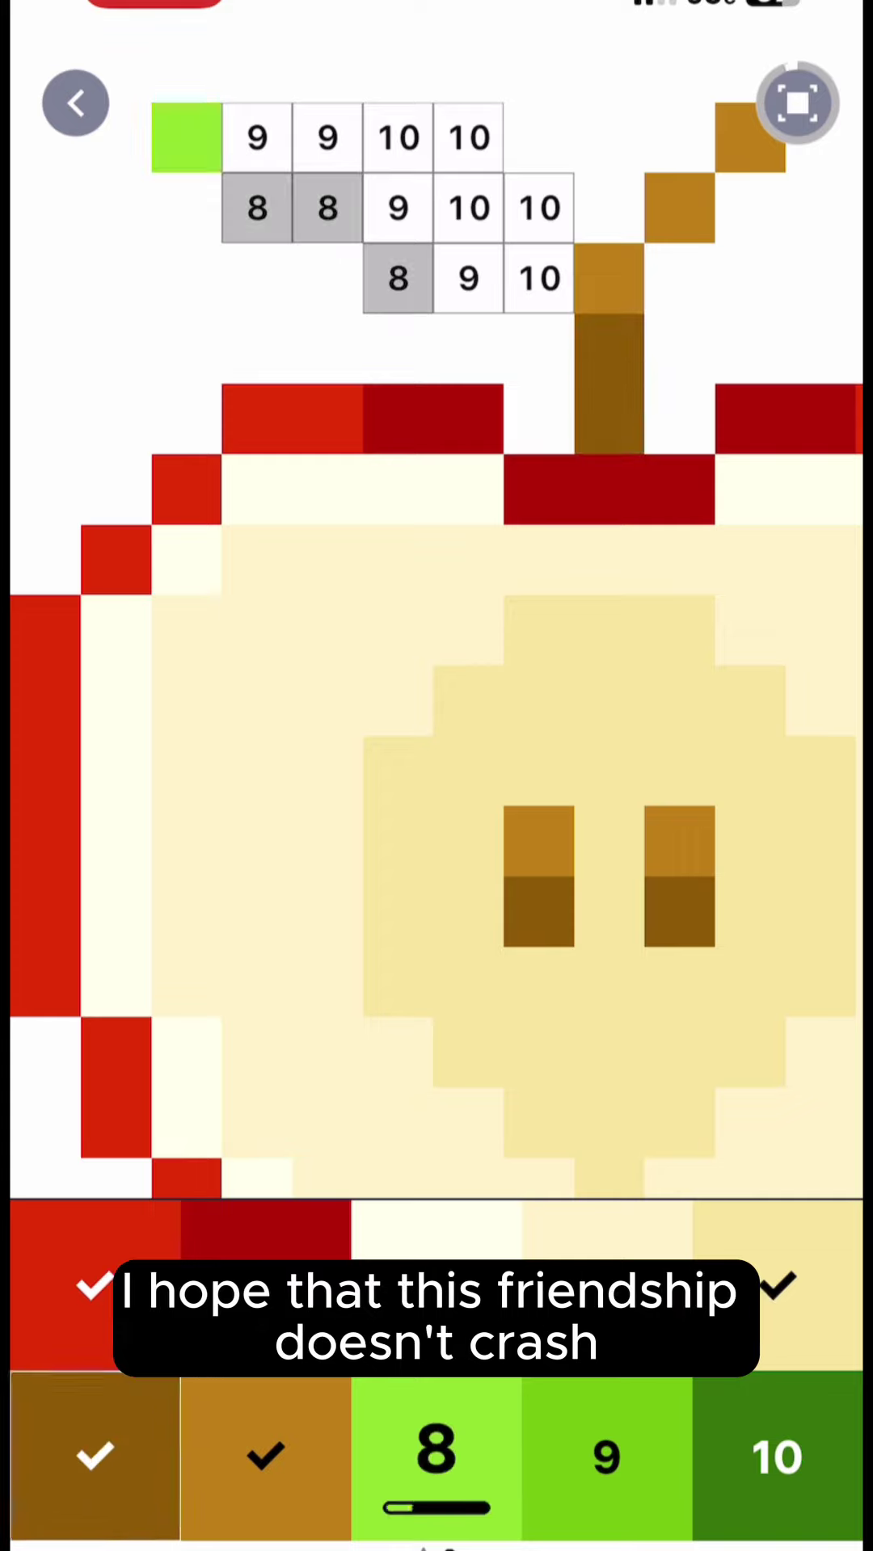
{"action": "left_click_drag", "start_coordinate": [258, 209], "coordinate": [398, 279]}
{"action": "left_click", "coordinate": [607, 1455]}
{"action": "left_click_drag", "start_coordinate": [257, 138], "coordinate": [468, 279]}
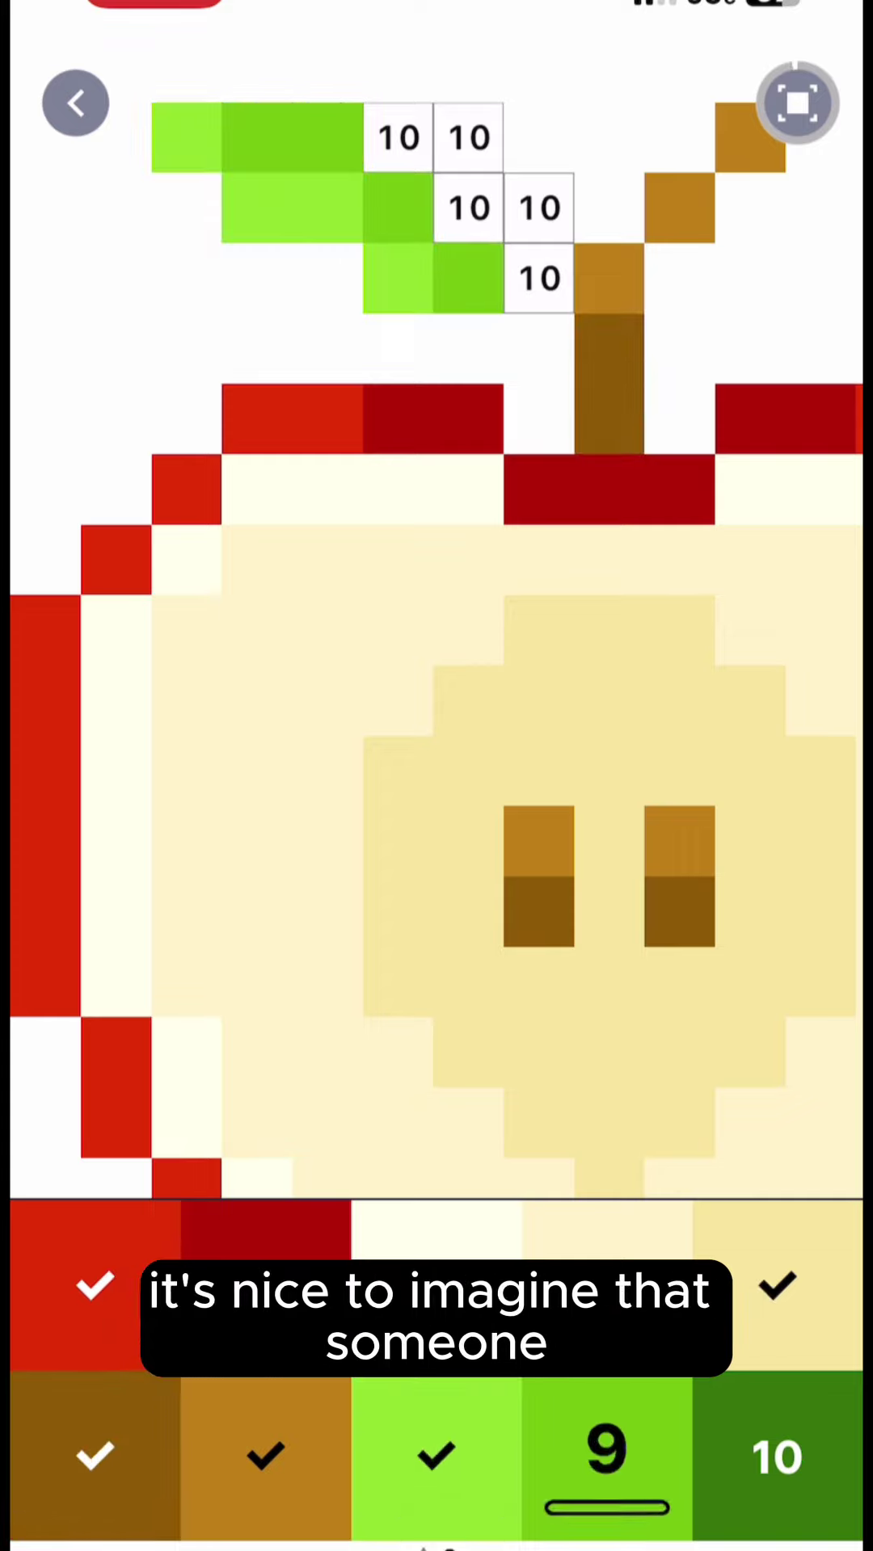
{"action": "left_click", "coordinate": [776, 1456]}
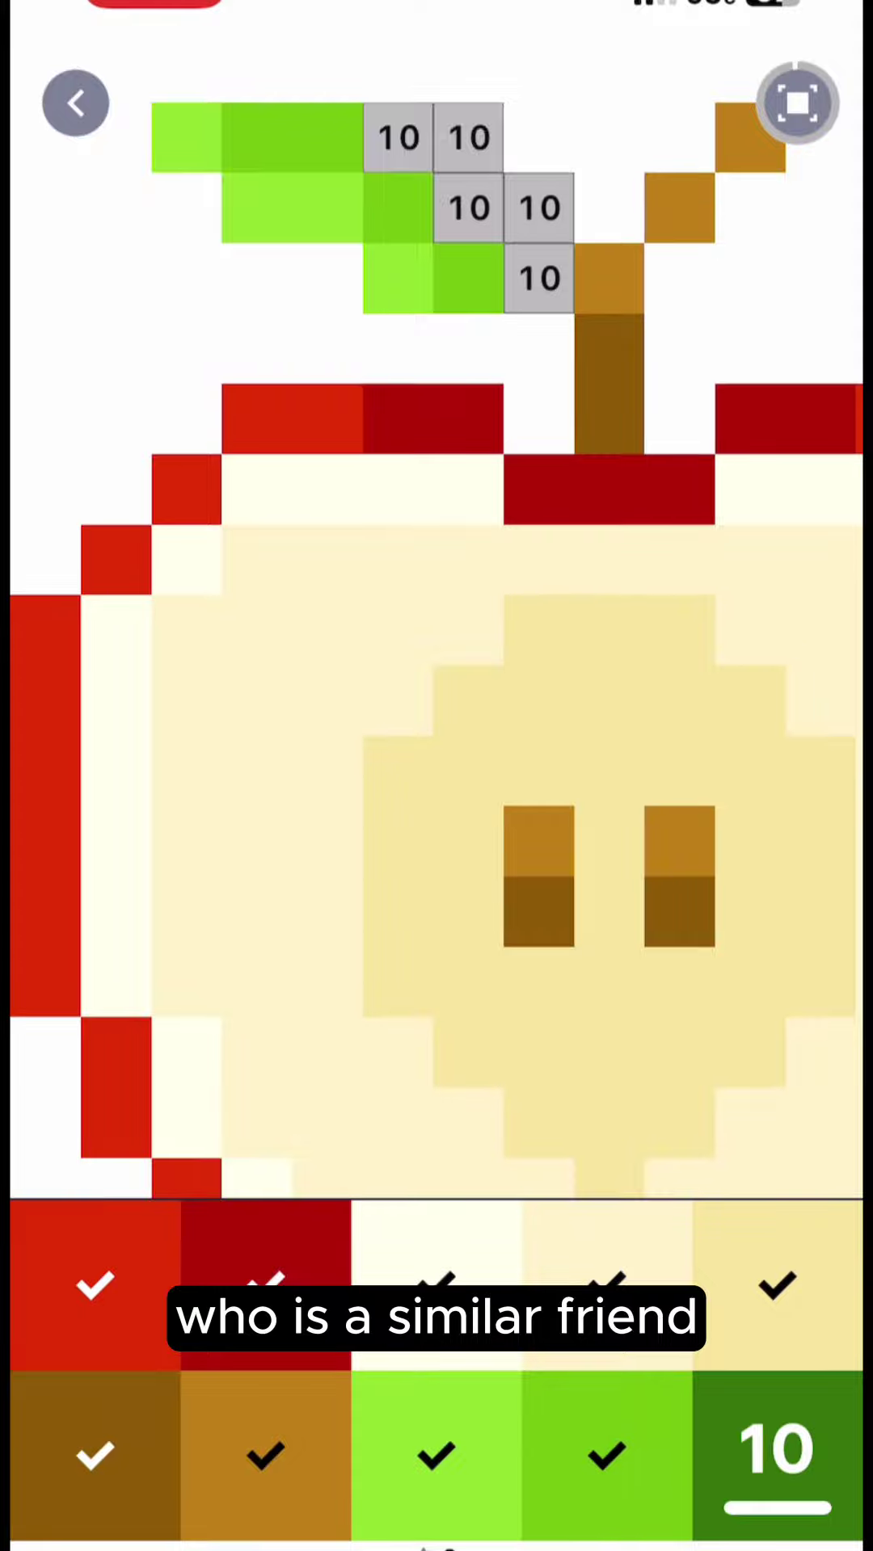
{"action": "left_click_drag", "start_coordinate": [398, 139], "coordinate": [539, 280]}
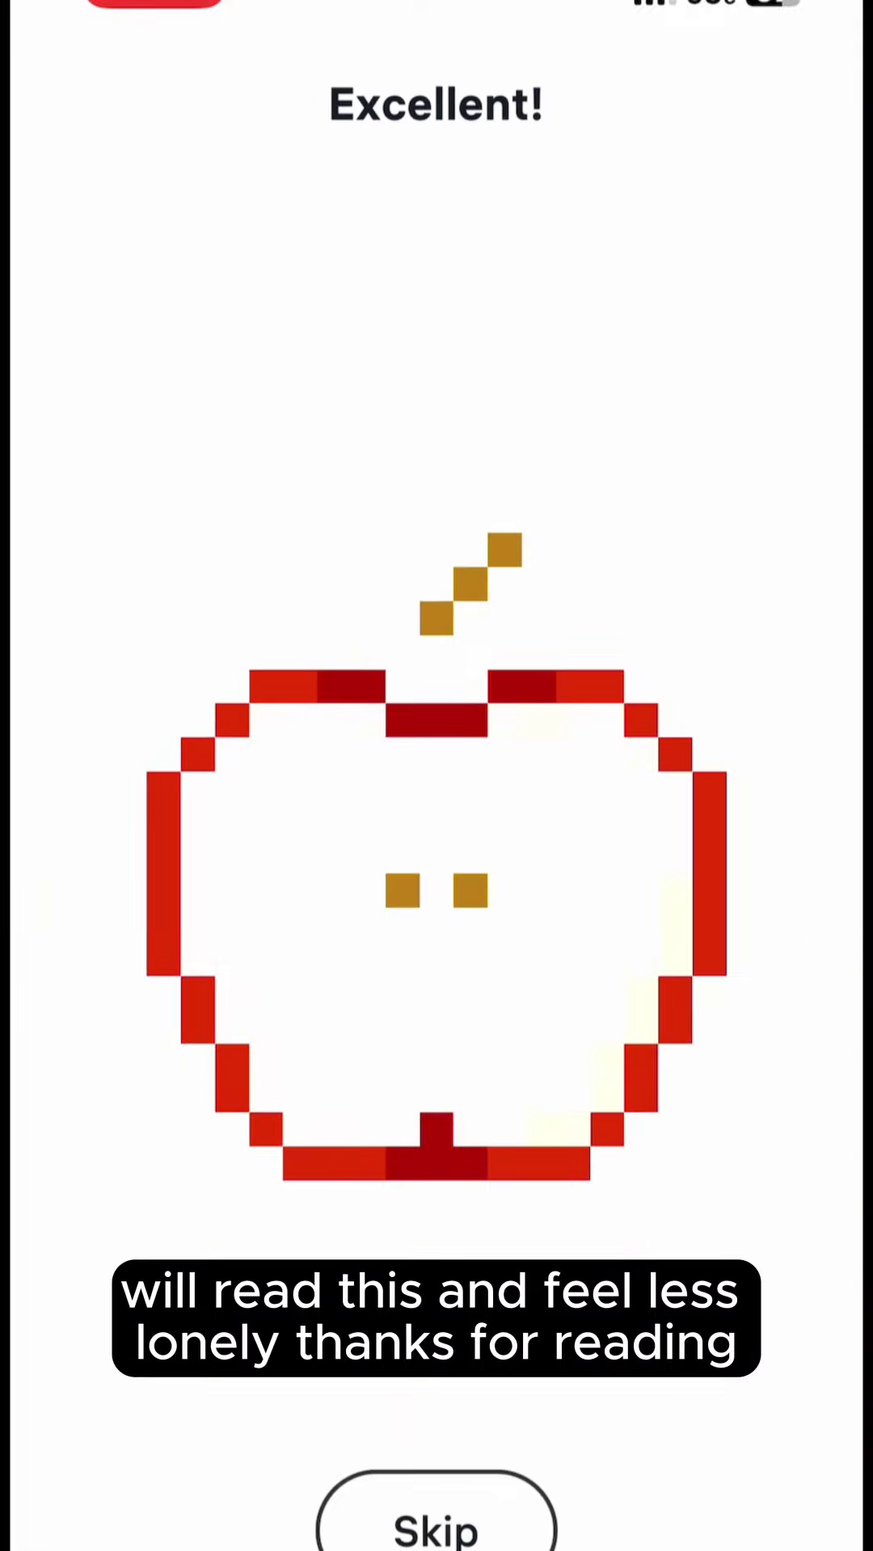